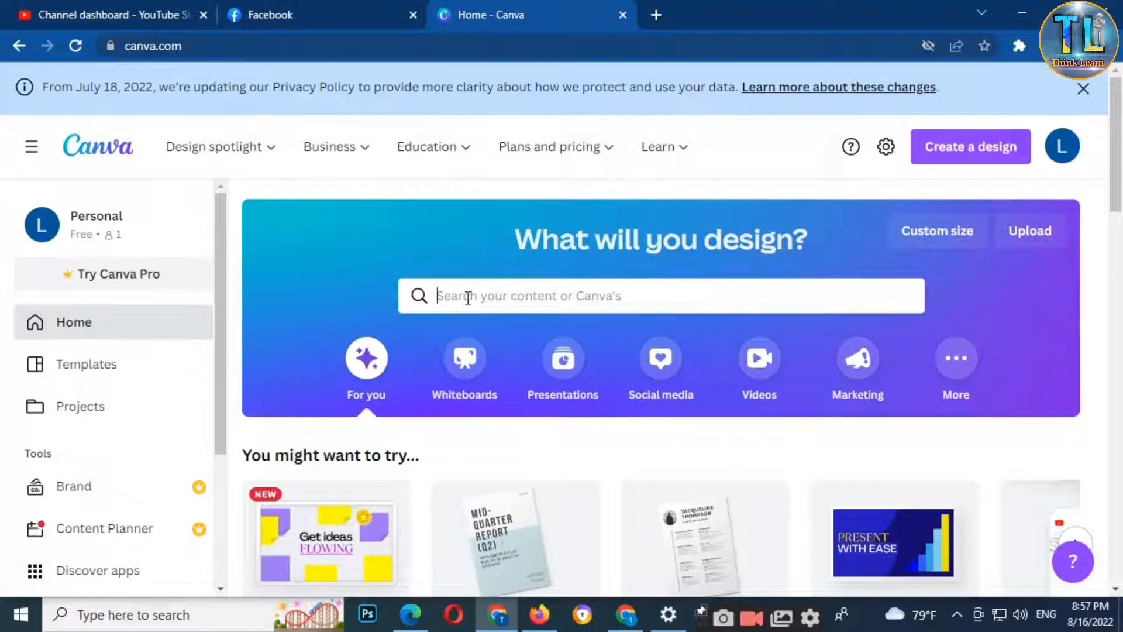
# Search the templates for "resum" and open the Black White Minimalist CV Resume template with the dark sidebar for editing.
pyautogui.click(468, 297)
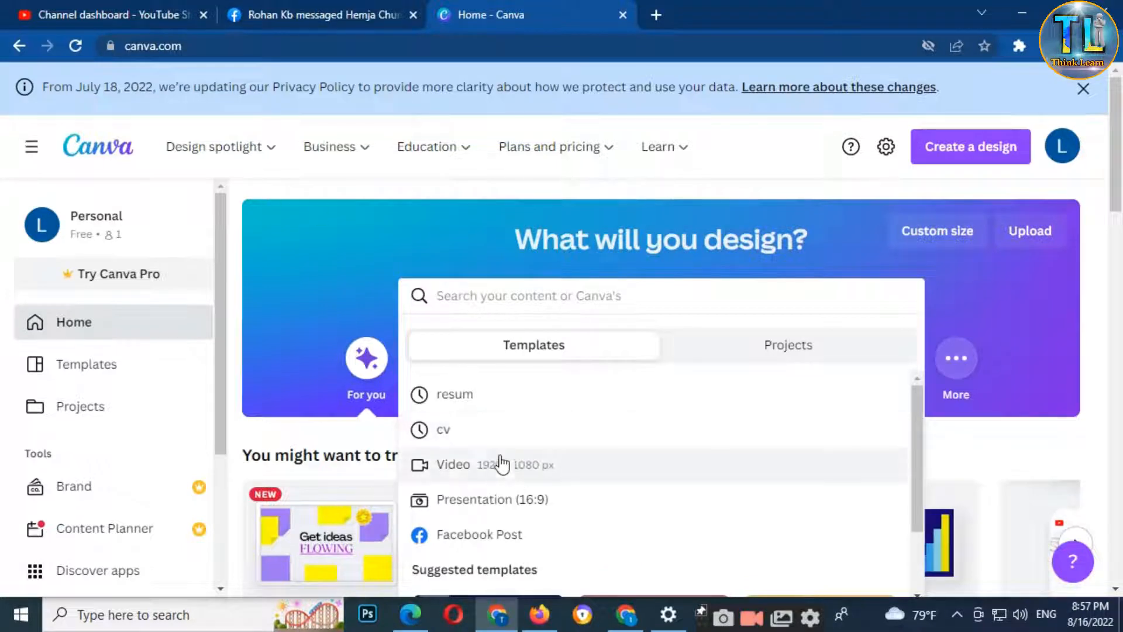
pyautogui.press('Escape')
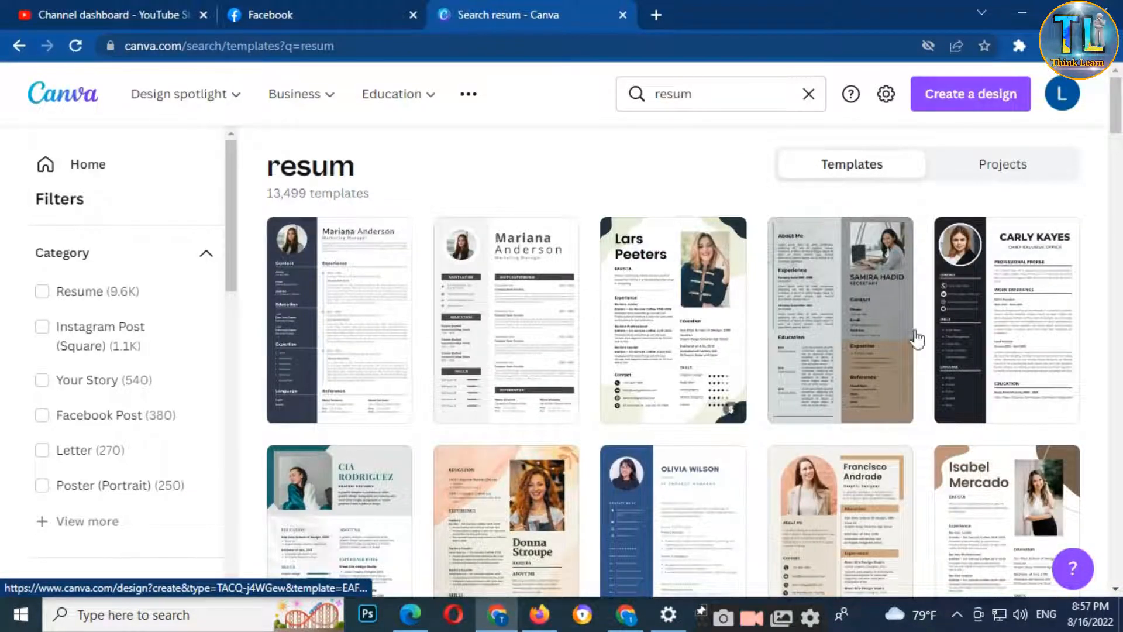
pyautogui.scroll(-4, 482, 462)
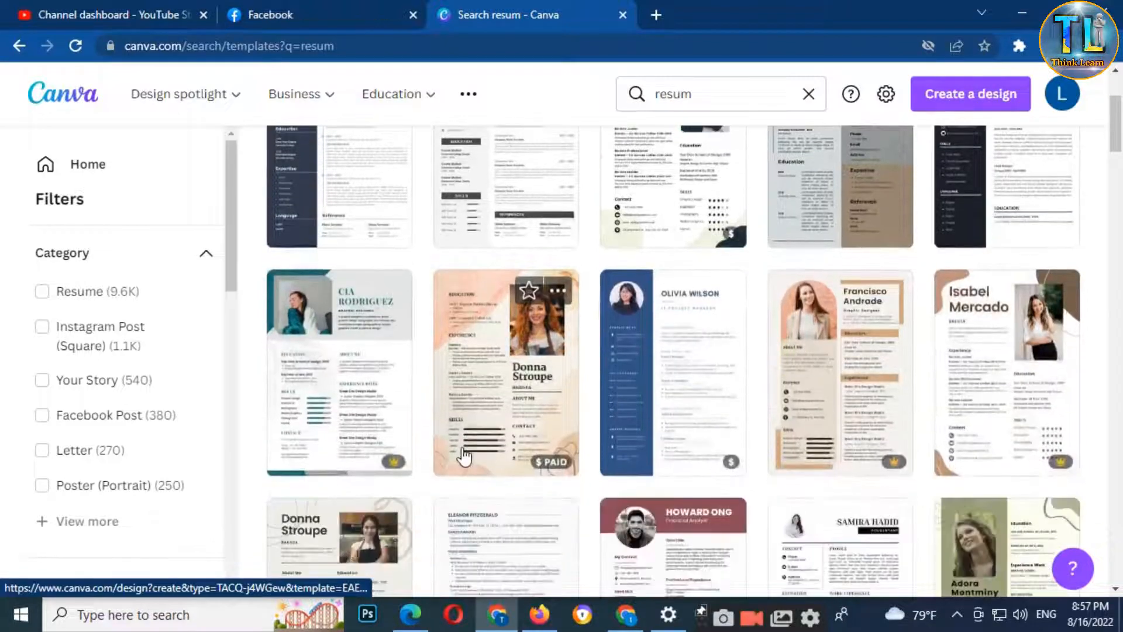
pyautogui.scroll(4, 462, 455)
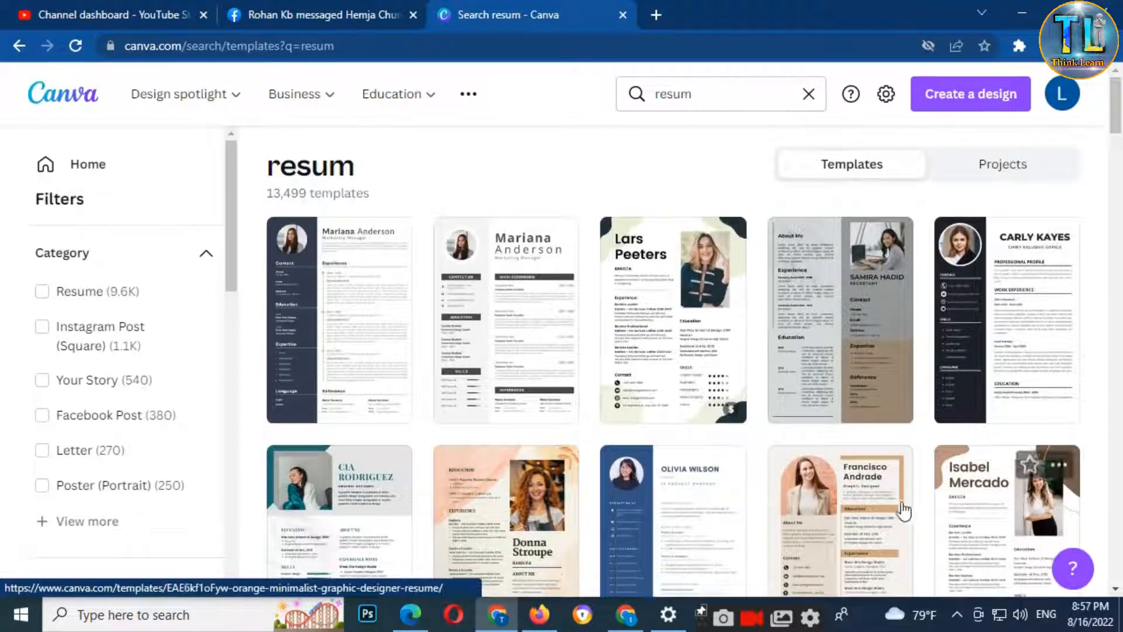
pyautogui.scroll(-3, 590, 478)
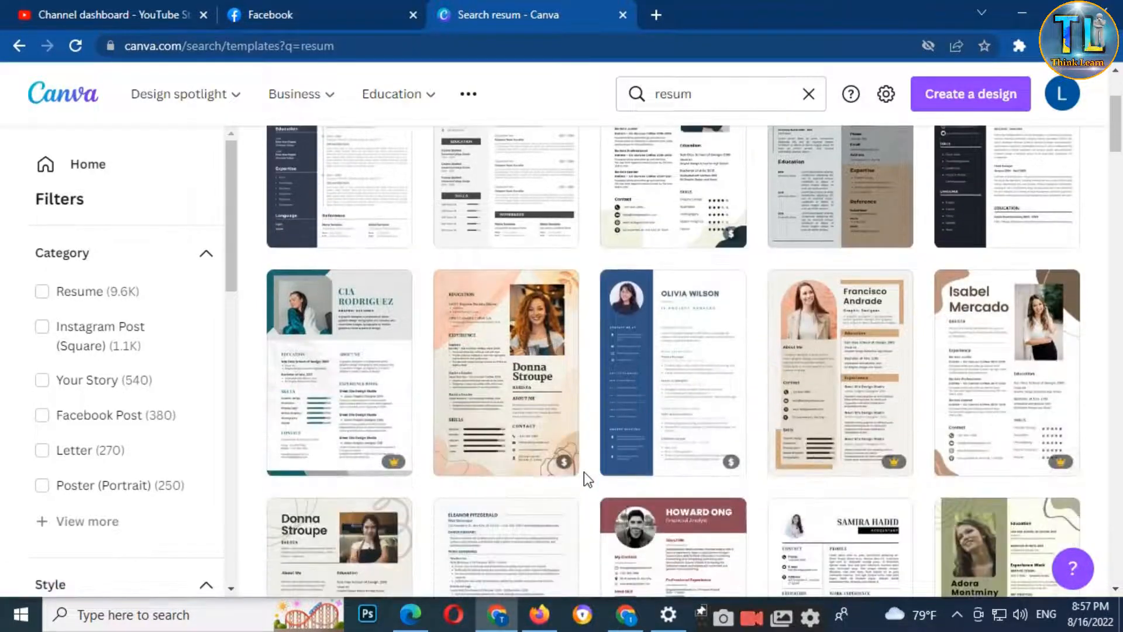
pyautogui.scroll(3, 584, 471)
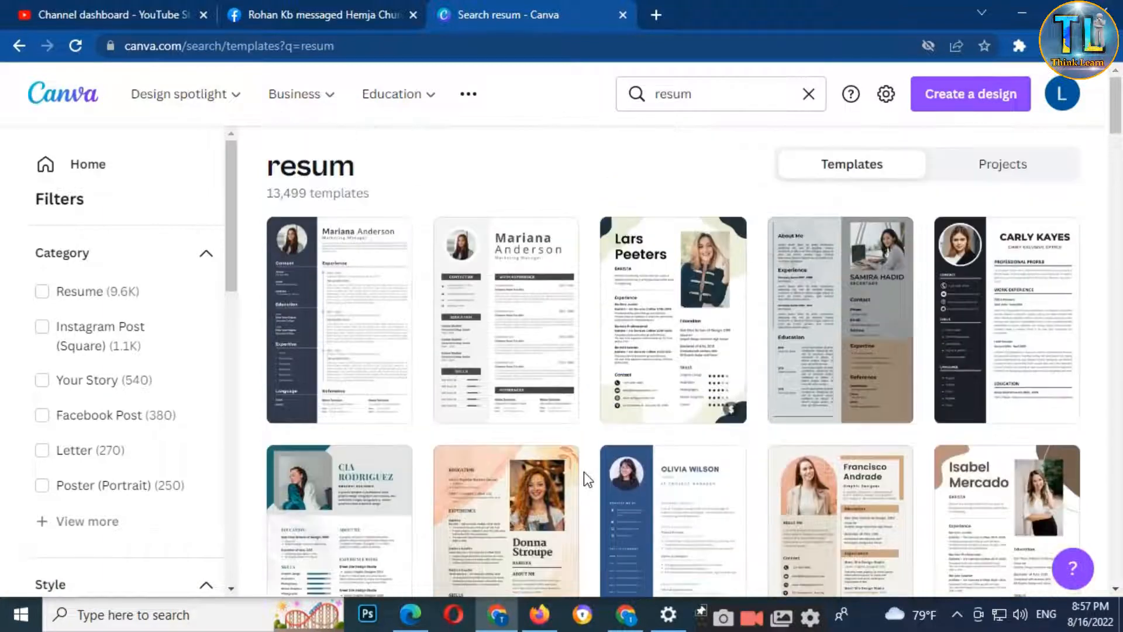
pyautogui.click(367, 338)
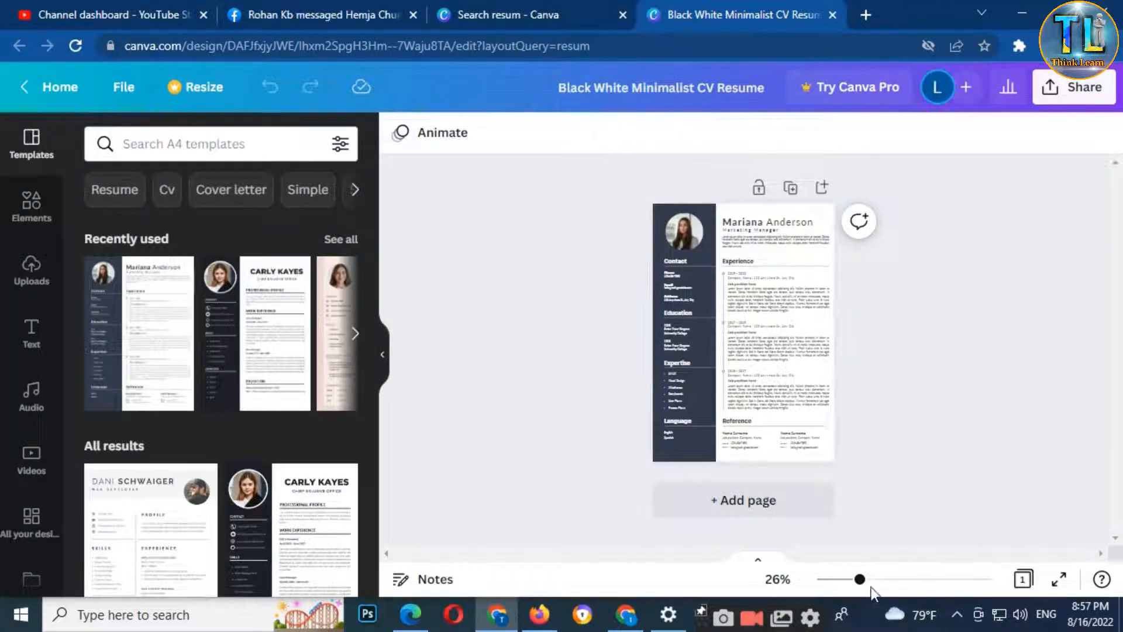
# Clear the placeholder full name from the heading above the Marketing Manager line on the resume.
pyautogui.moveTo(860, 580); pyautogui.dragTo(886, 580)
pyautogui.scroll(2, 764, 386)
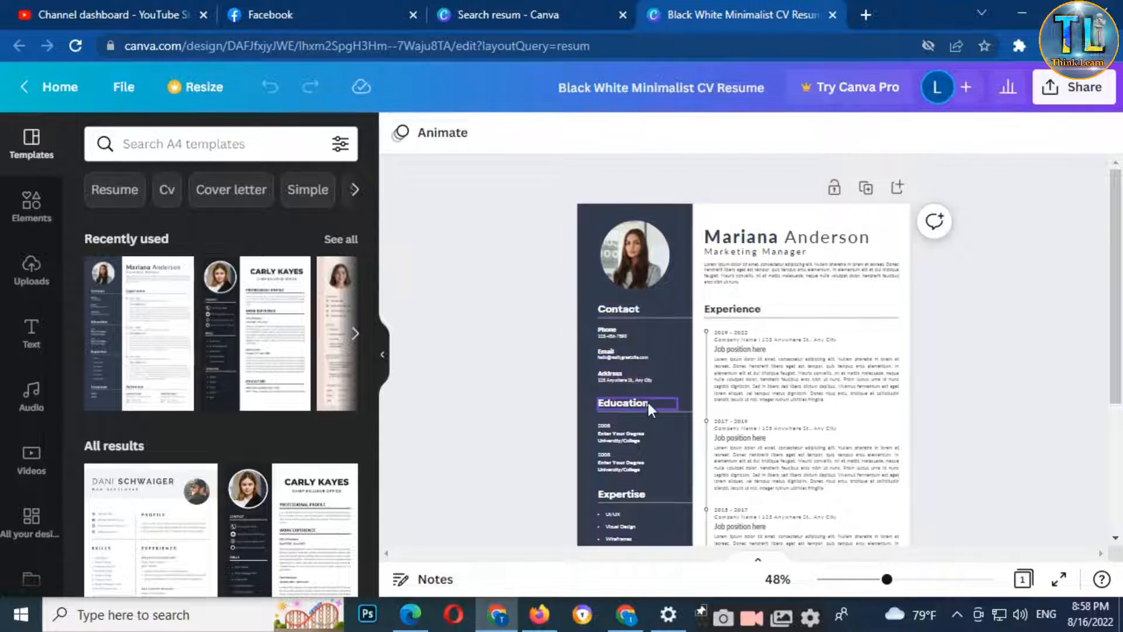
pyautogui.scroll(-2, 648, 403)
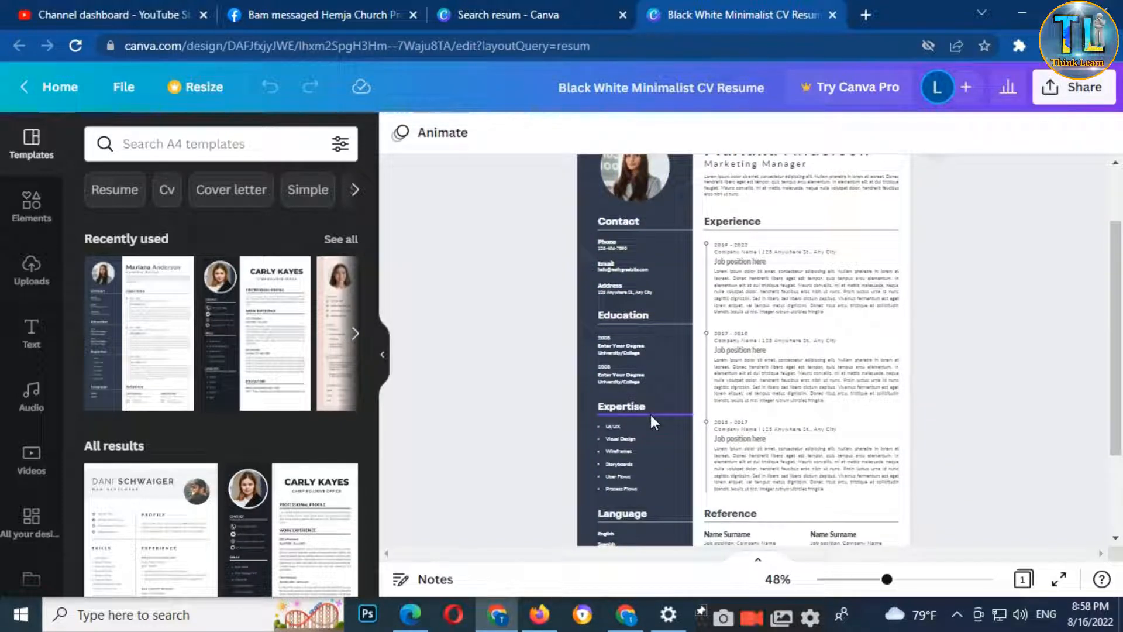
pyautogui.scroll(-2, 634, 475)
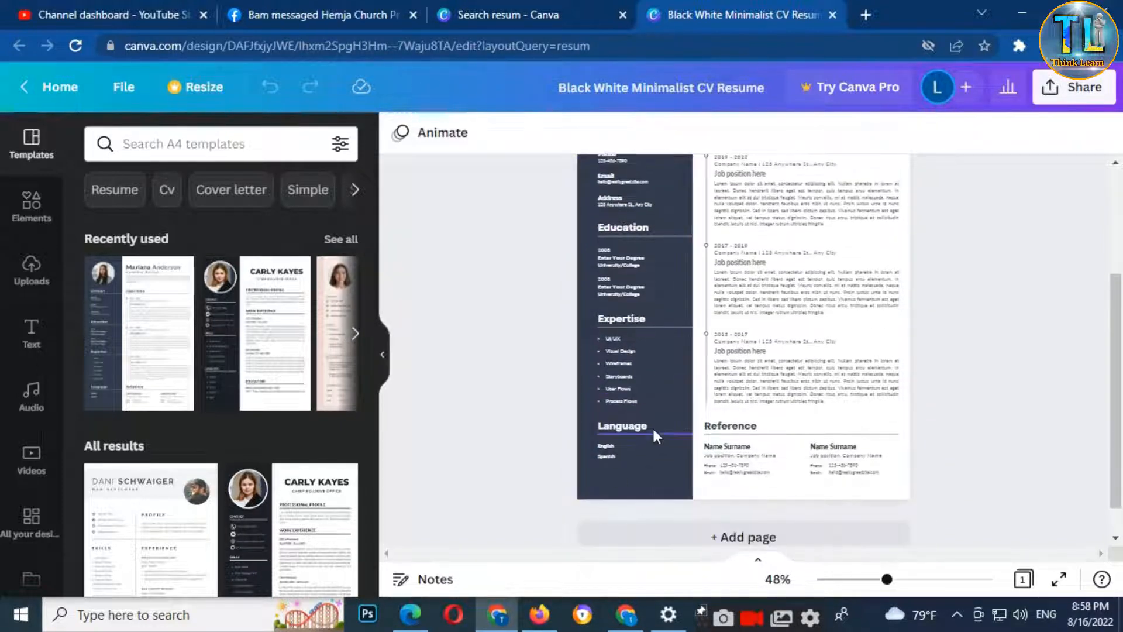
pyautogui.scroll(3, 645, 364)
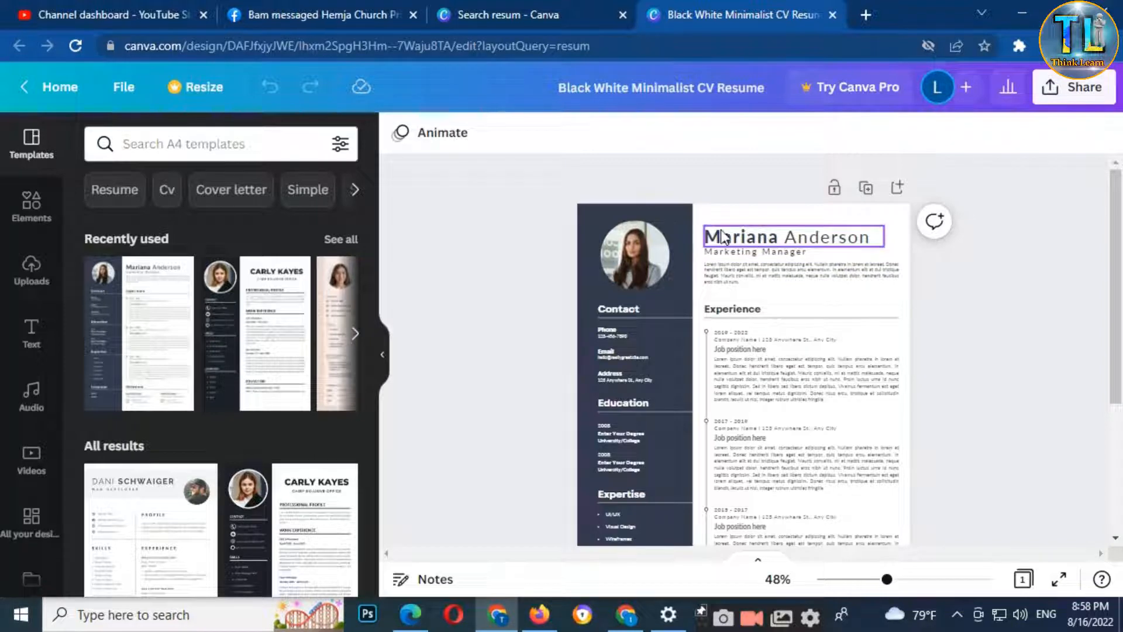
pyautogui.click(799, 248)
pyautogui.click(797, 252)
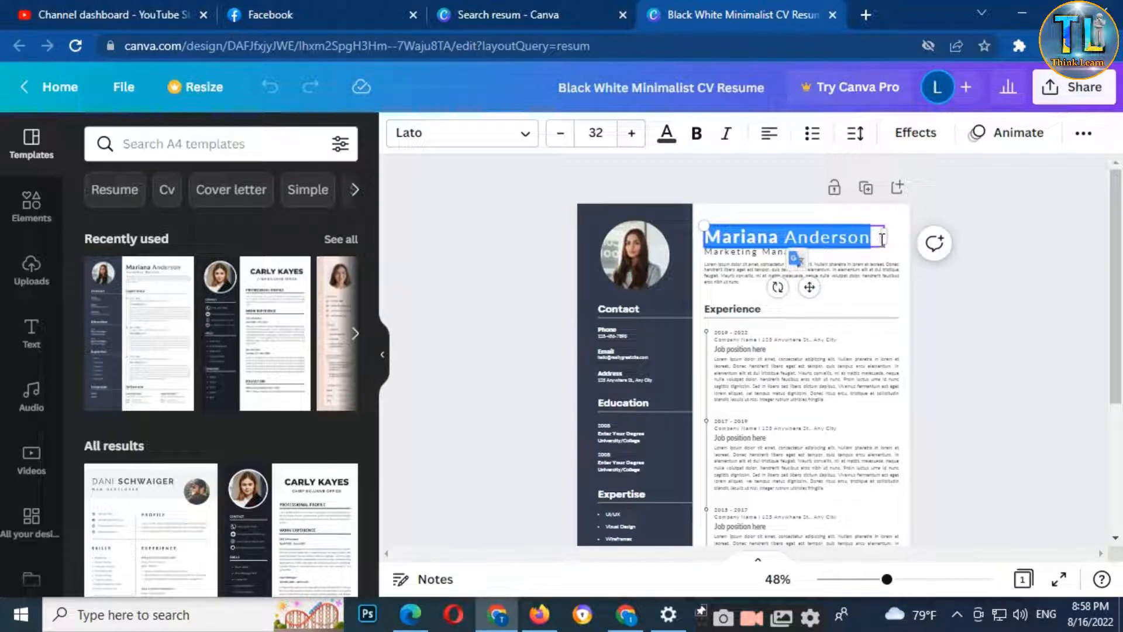
pyautogui.write('llkk')
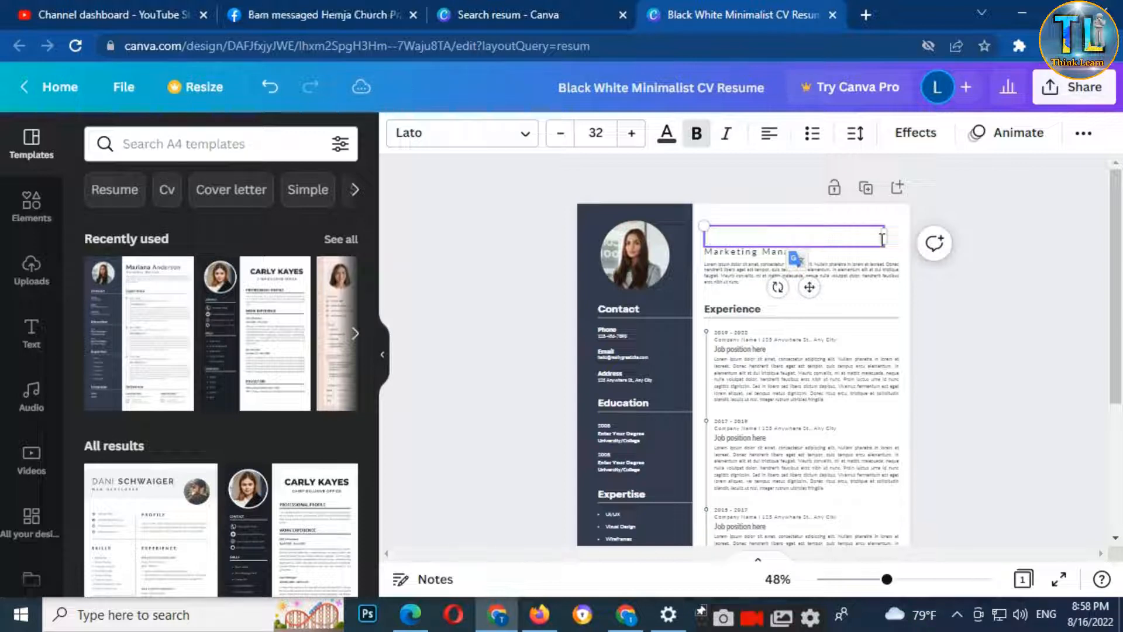
# Examine the resume's job title, summary, the three Experience entries and the Reference section at close range.
pyautogui.click(738, 258)
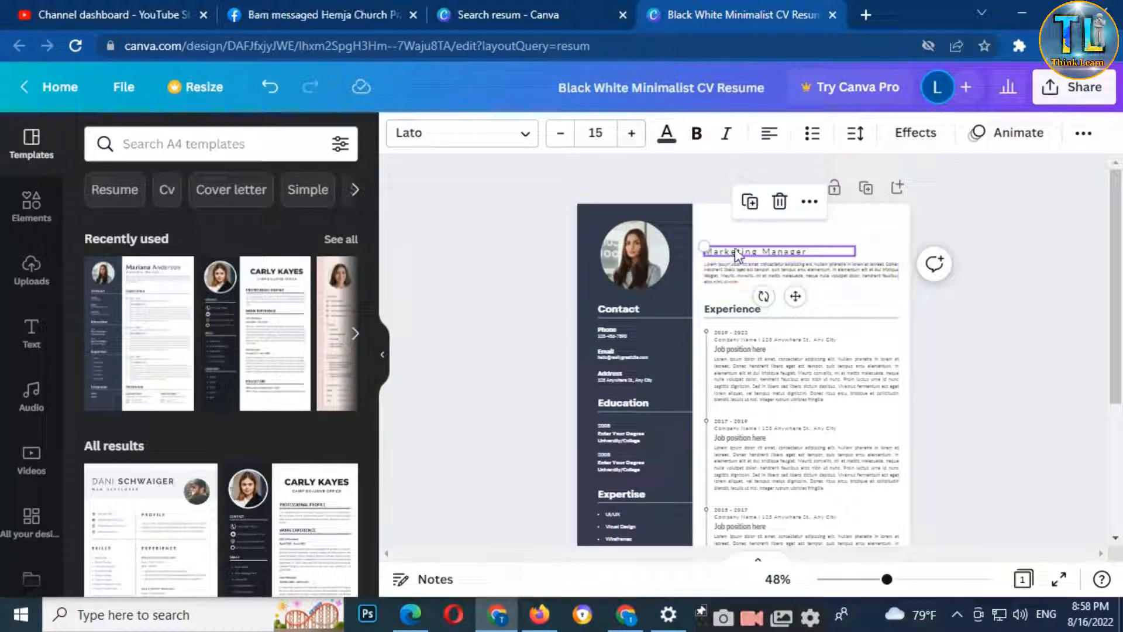
pyautogui.doubleClick(749, 252)
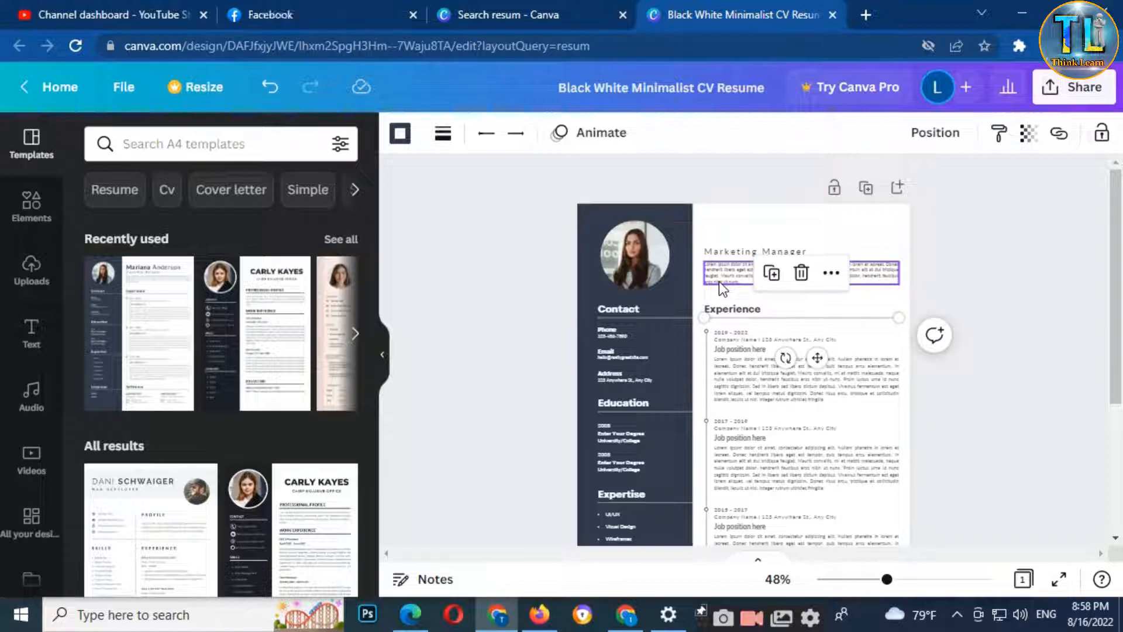
pyautogui.click(988, 304)
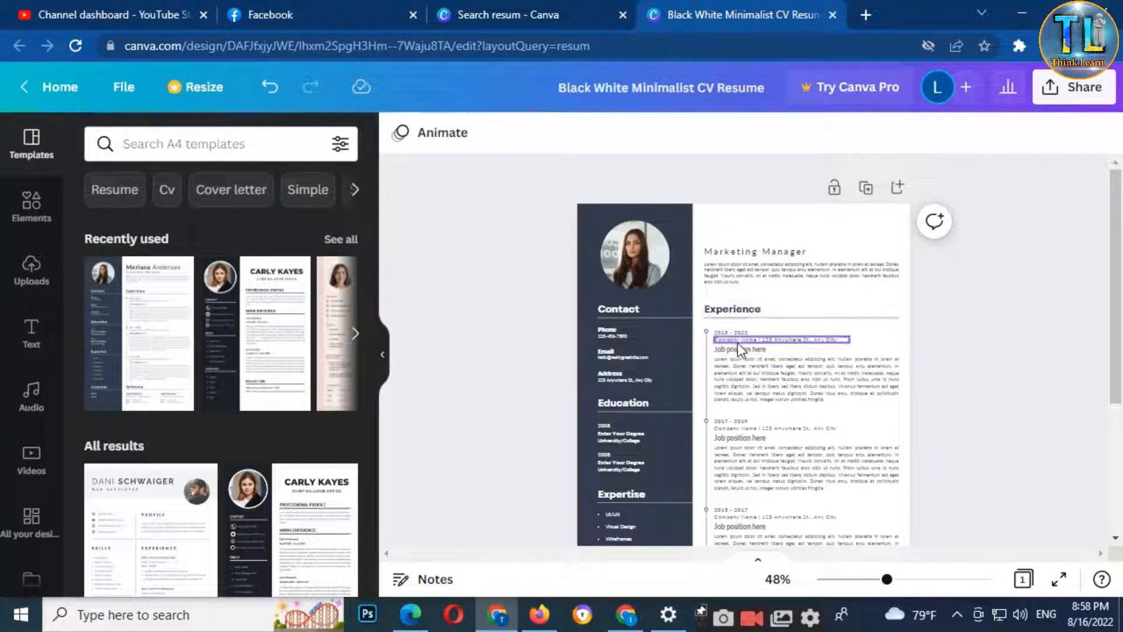
pyautogui.moveTo(886, 579); pyautogui.dragTo(923, 579)
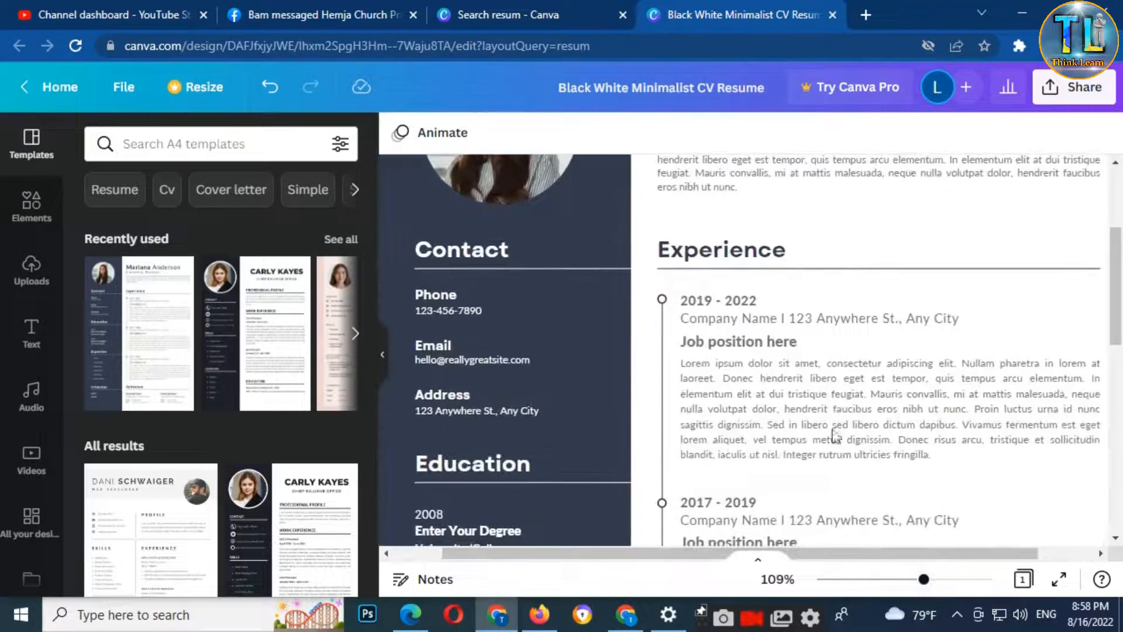
pyautogui.scroll(1, 803, 378)
pyautogui.scroll(-1, 802, 378)
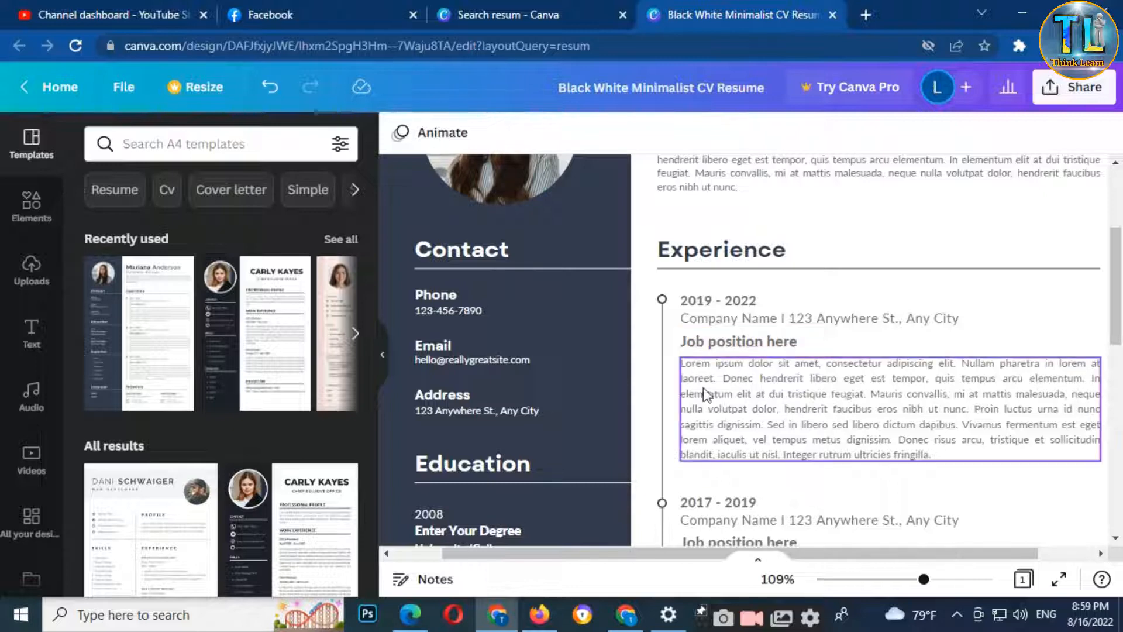
pyautogui.scroll(-2, 714, 365)
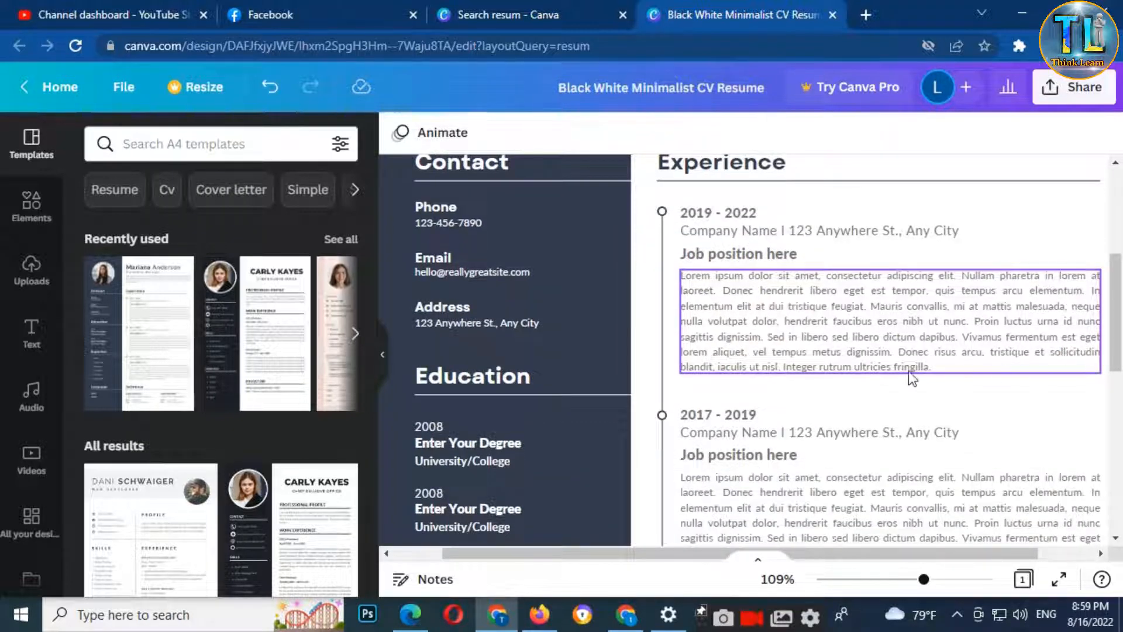
pyautogui.scroll(-4, 708, 316)
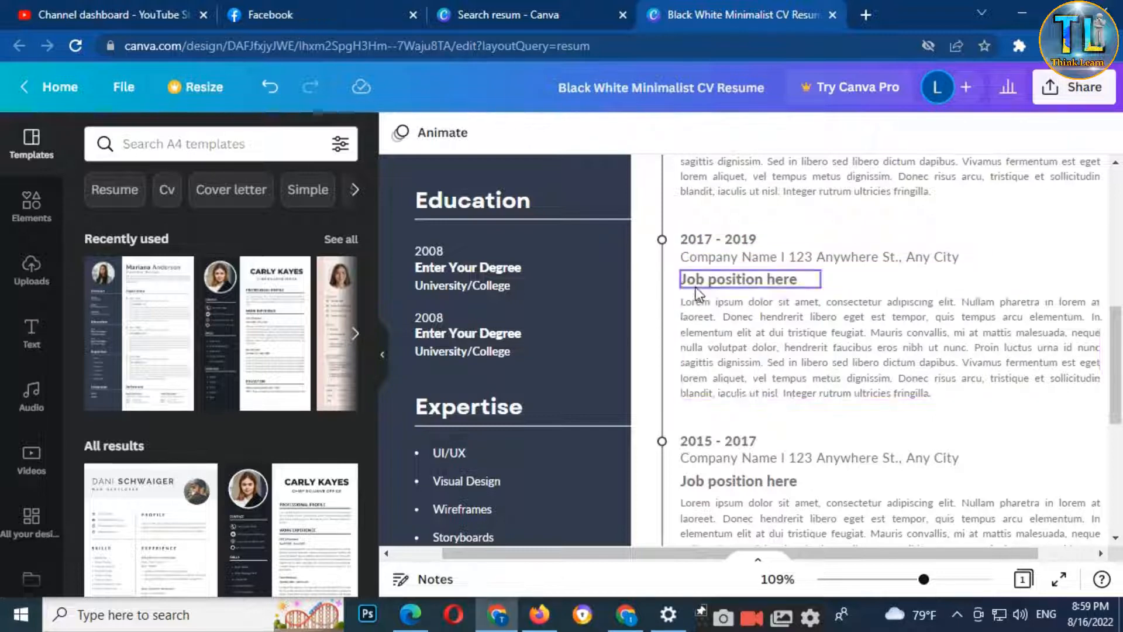
pyautogui.scroll(-2, 794, 338)
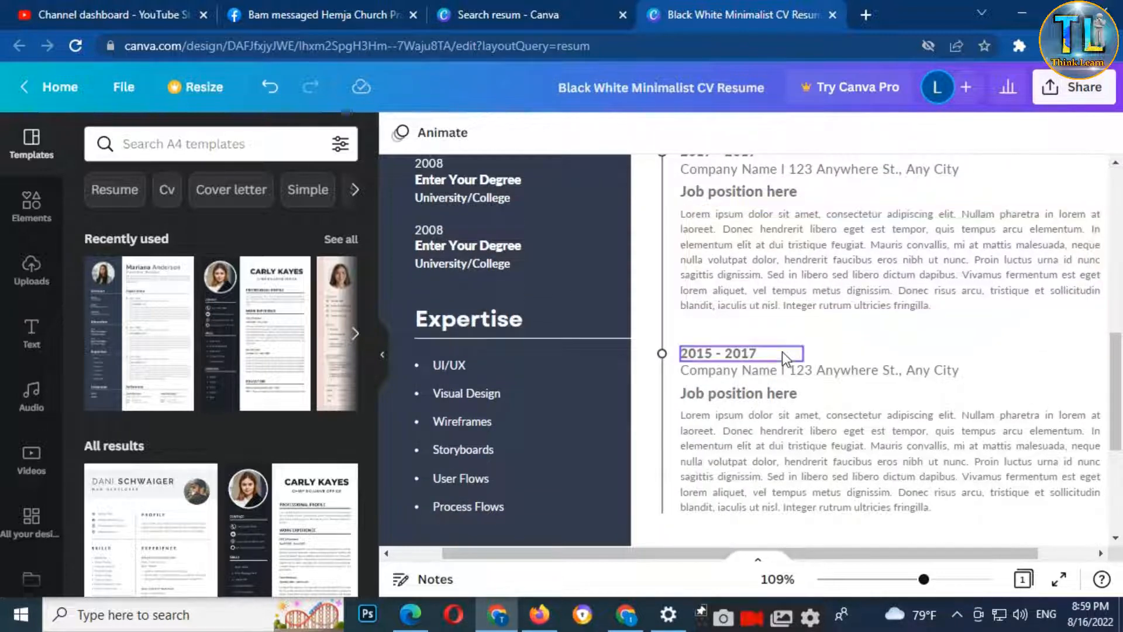
pyautogui.scroll(-4, 781, 353)
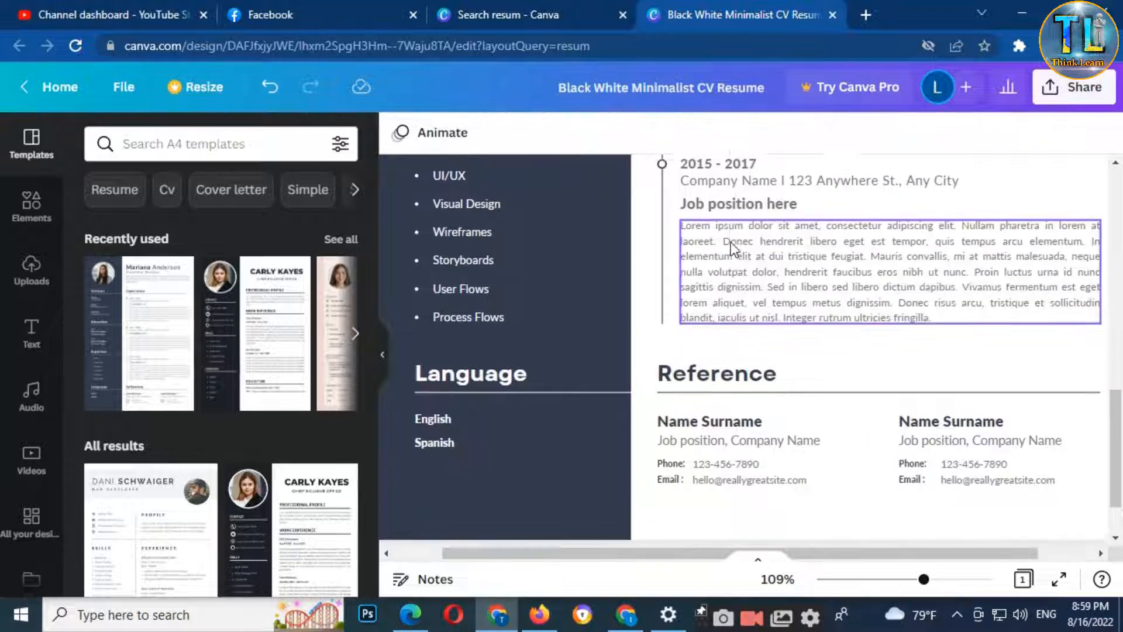
pyautogui.scroll(2, 731, 249)
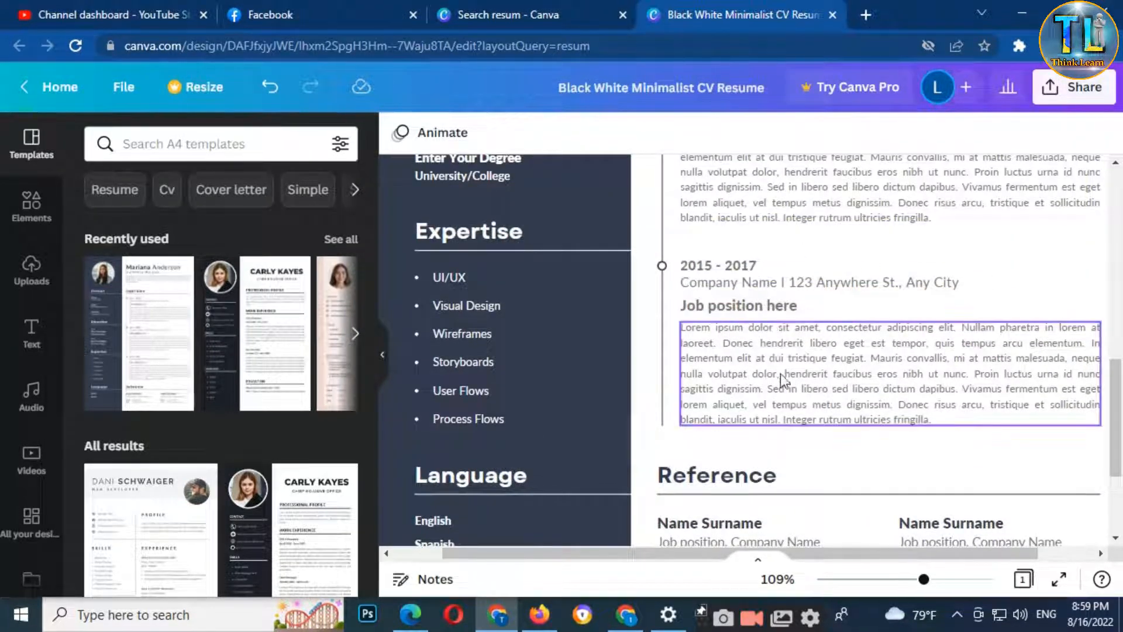
pyautogui.scroll(-4, 780, 392)
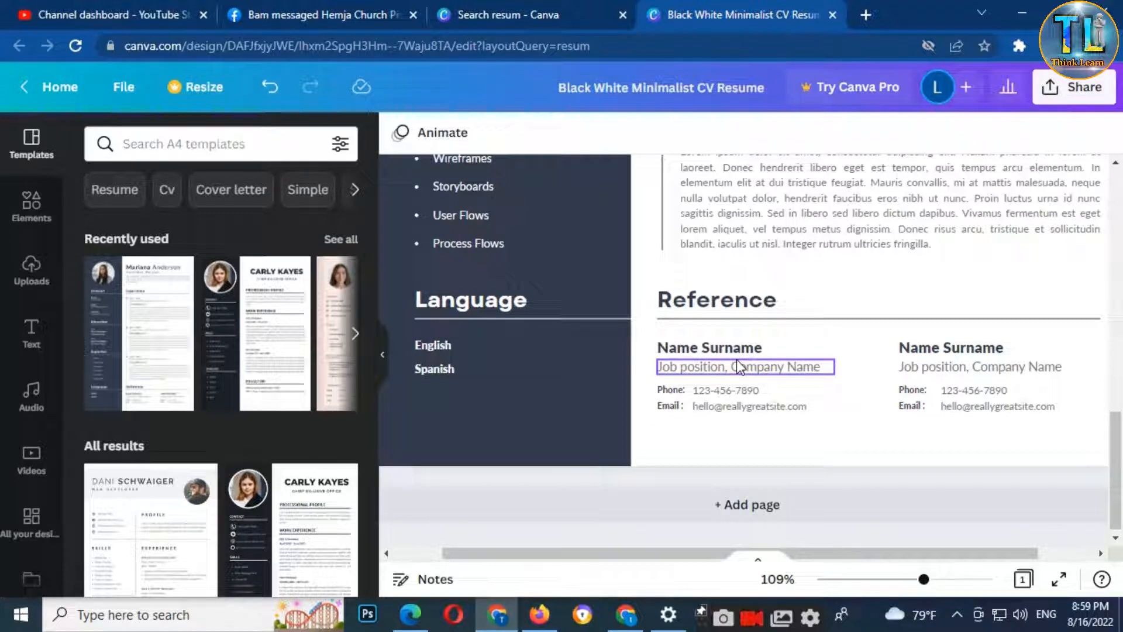
pyautogui.scroll(2, 726, 355)
pyautogui.scroll(2, 727, 358)
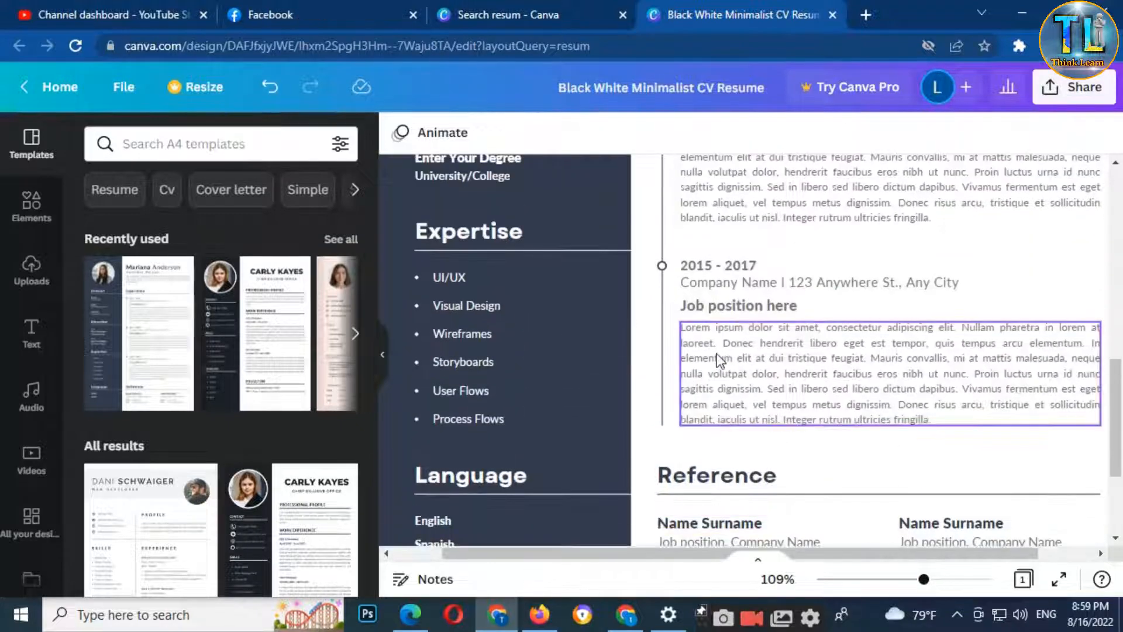
pyautogui.scroll(-2, 718, 358)
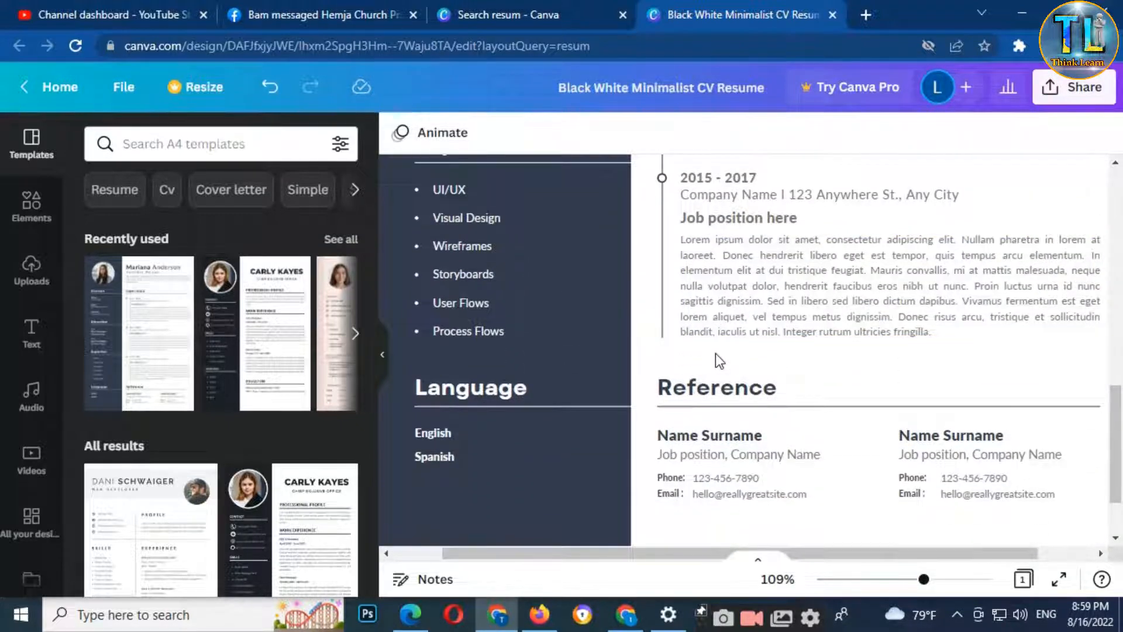
# Examine the resume sidebar's profile photo, Contact details and Education entries.
pyautogui.scroll(6, 718, 358)
pyautogui.scroll(8, 531, 324)
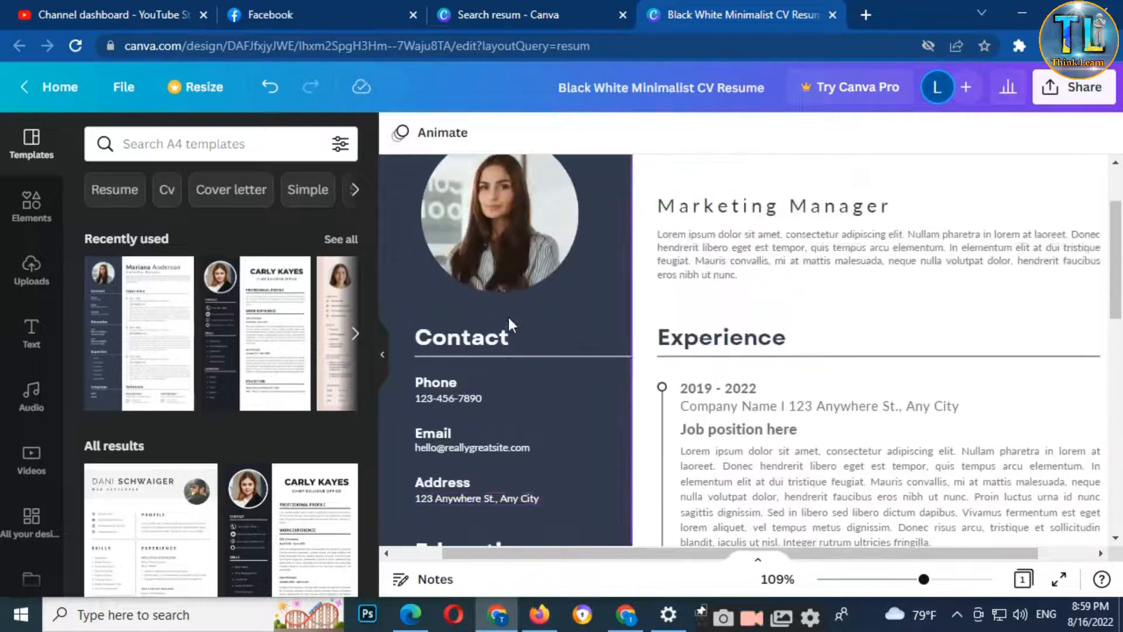
pyautogui.scroll(-3, 521, 360)
pyautogui.scroll(5, 496, 308)
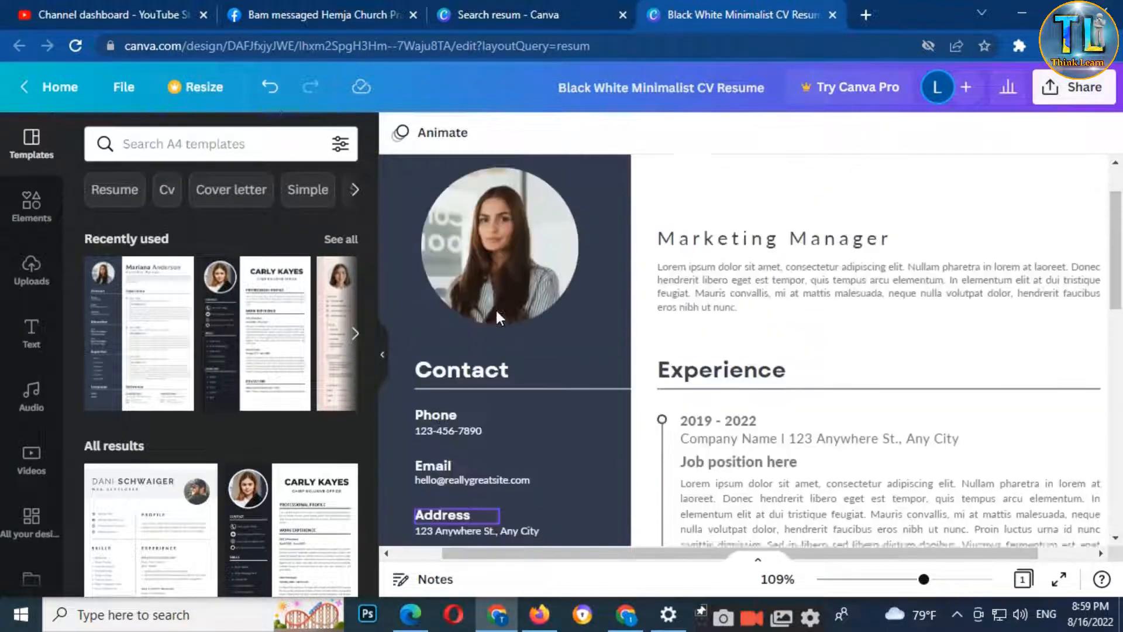
pyautogui.click(490, 297)
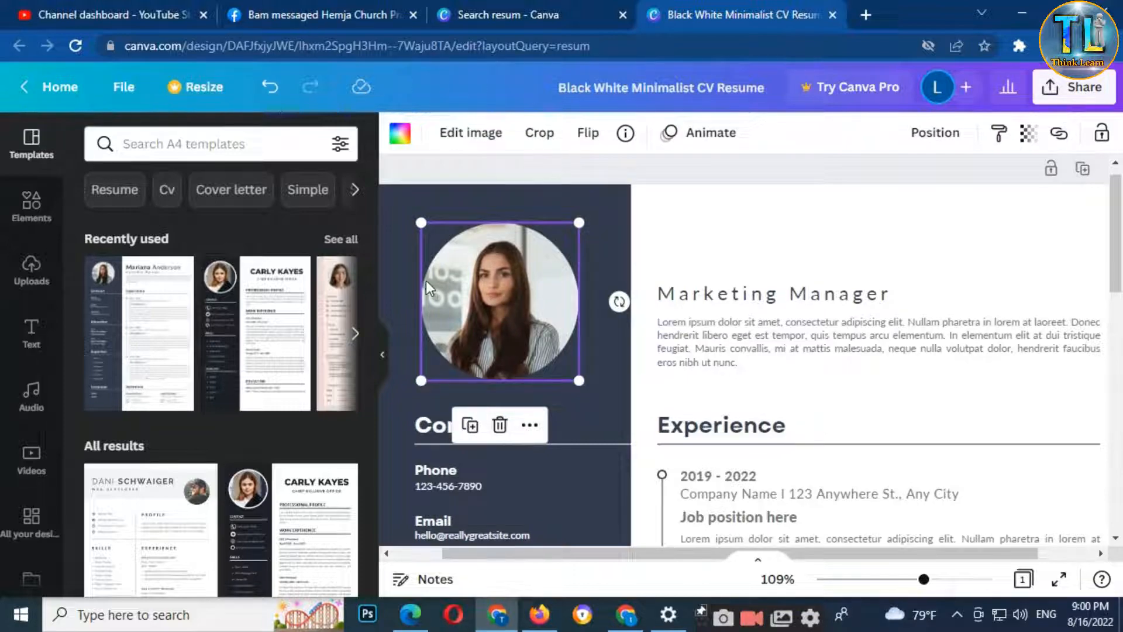
pyautogui.scroll(-3, 553, 381)
pyautogui.scroll(2, 514, 345)
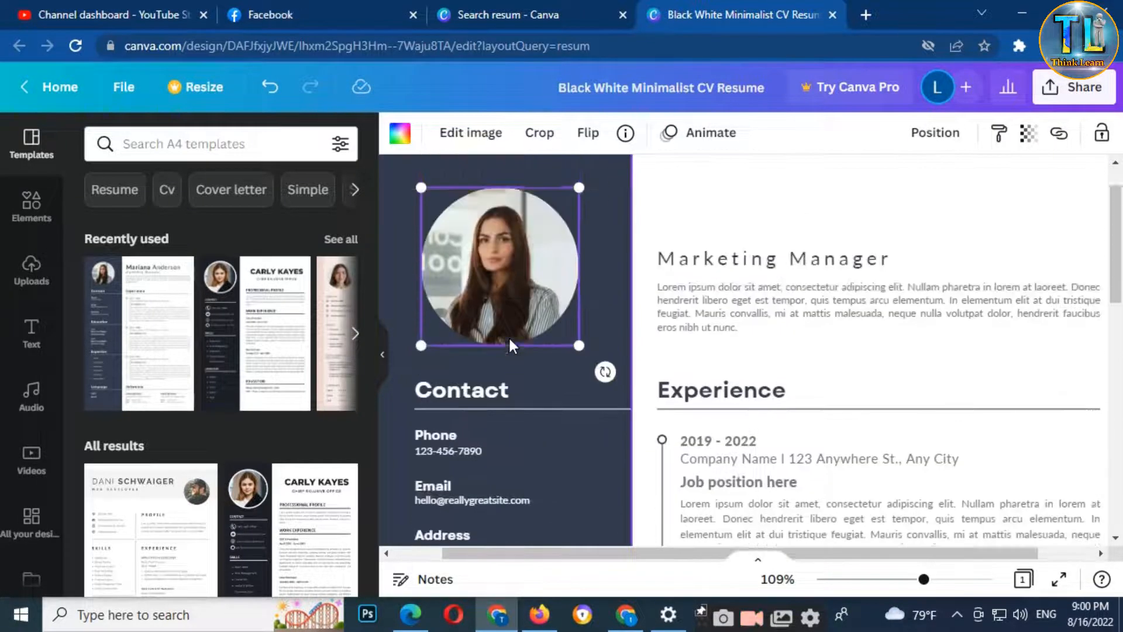
pyautogui.scroll(-3, 511, 353)
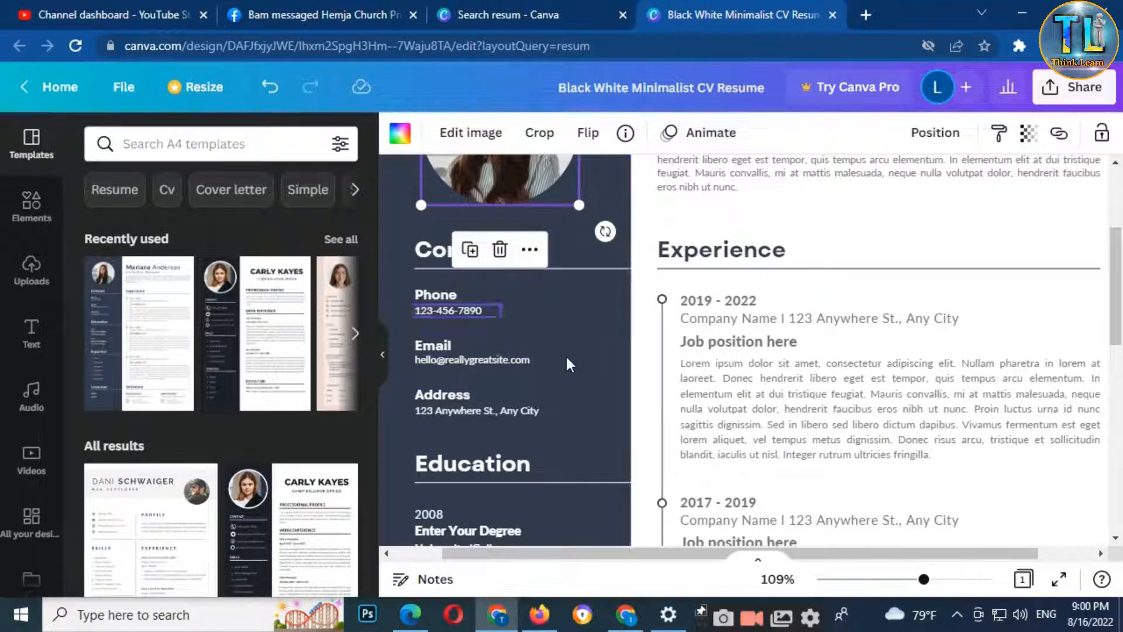
pyautogui.click(584, 316)
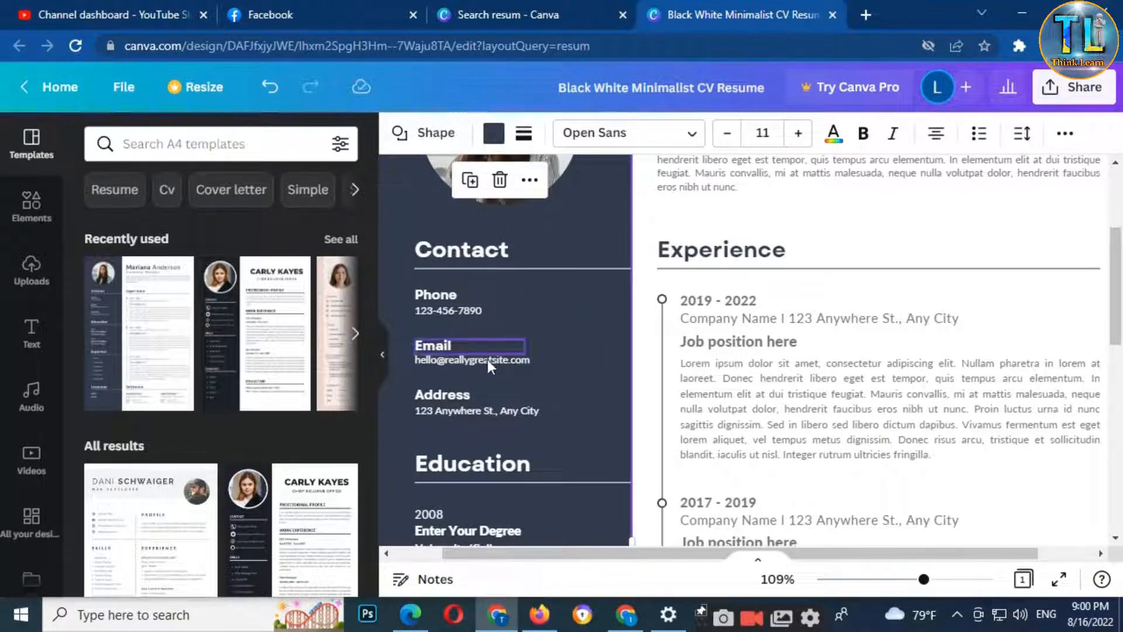
pyautogui.scroll(-2, 508, 366)
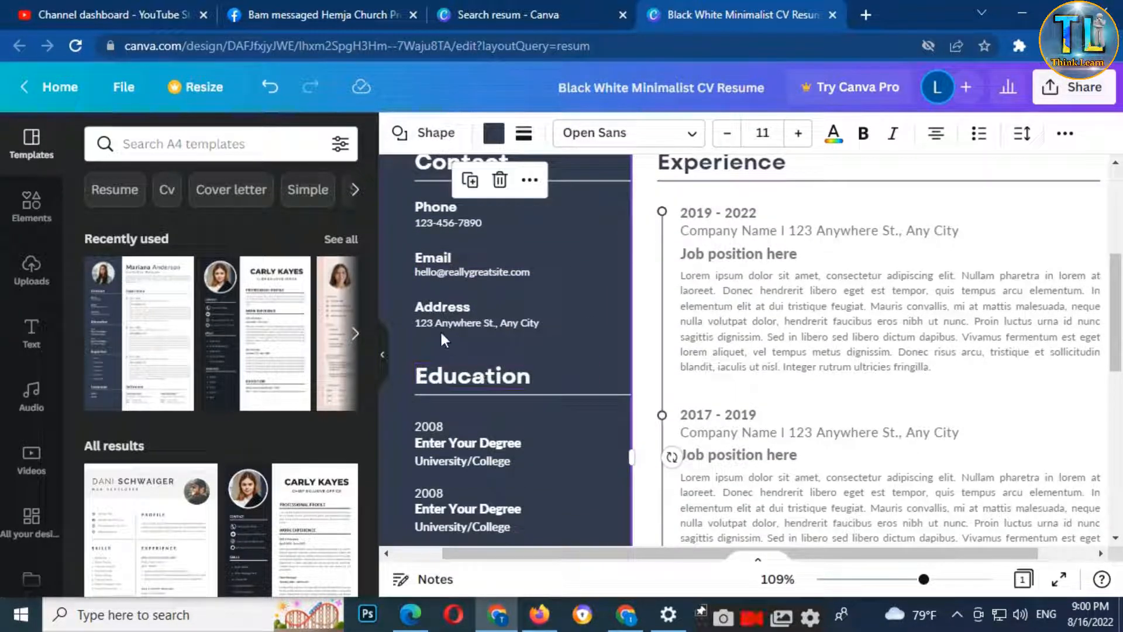
pyautogui.scroll(-2, 528, 369)
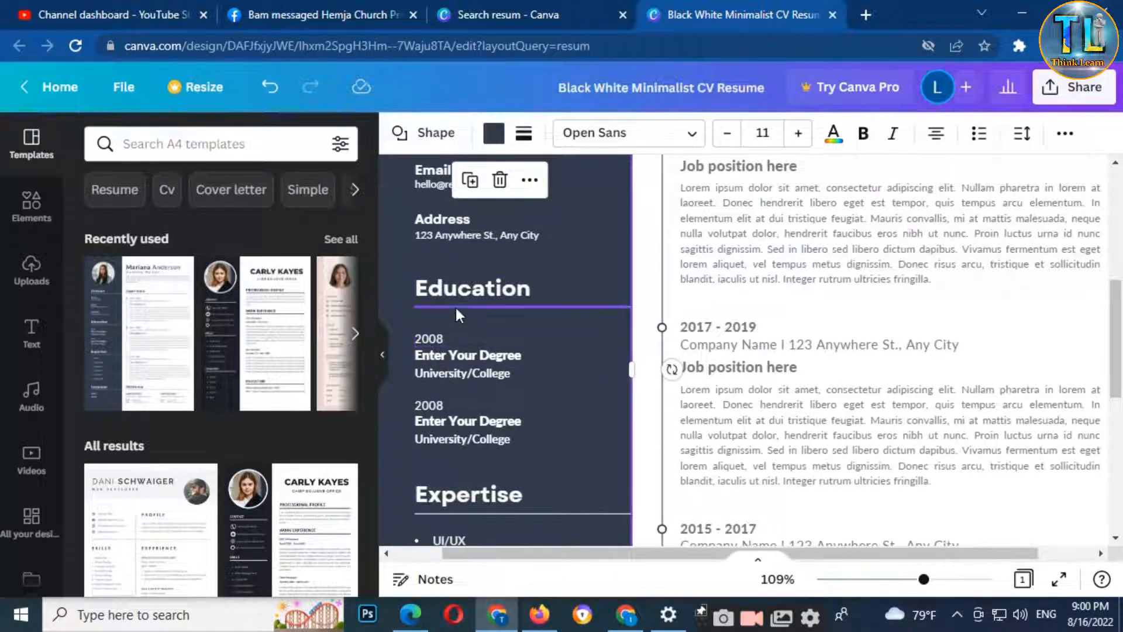
pyautogui.scroll(-2, 458, 339)
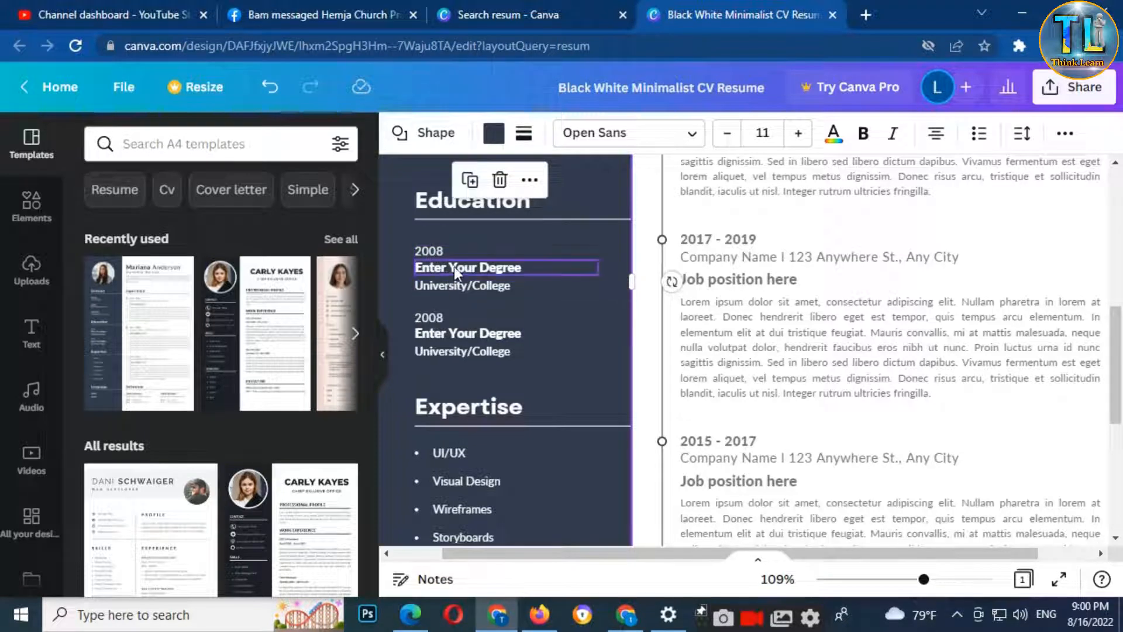
# Examine the resume sidebar's first degree line, the Expertise list and the Language section.
pyautogui.doubleClick(490, 268)
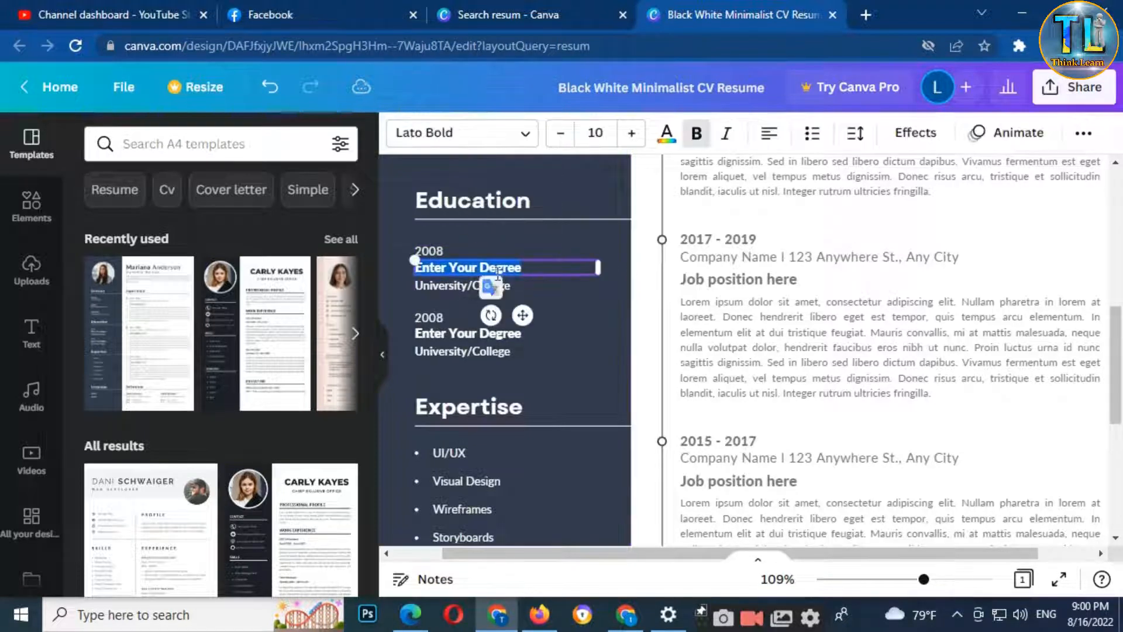
pyautogui.click(528, 269)
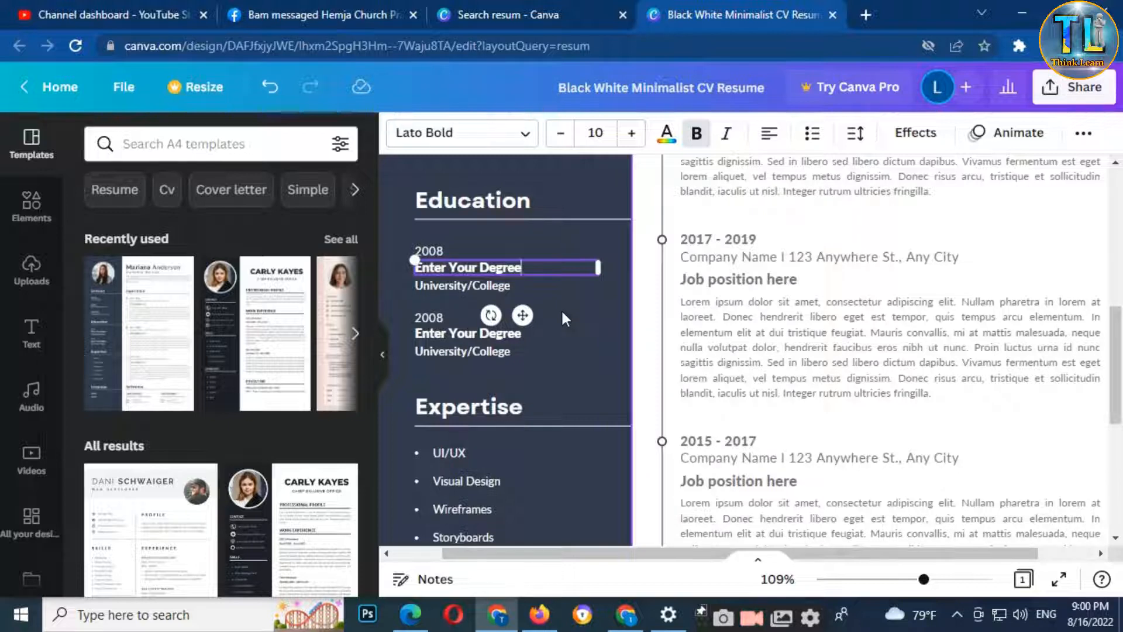
pyautogui.scroll(-2, 484, 348)
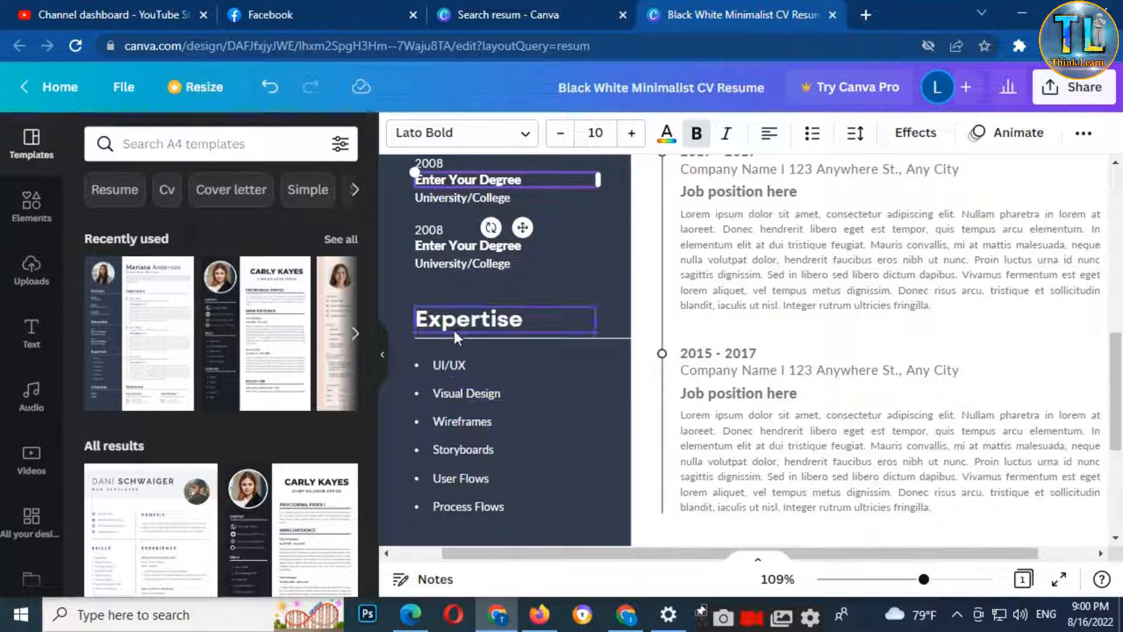
pyautogui.scroll(-2, 478, 441)
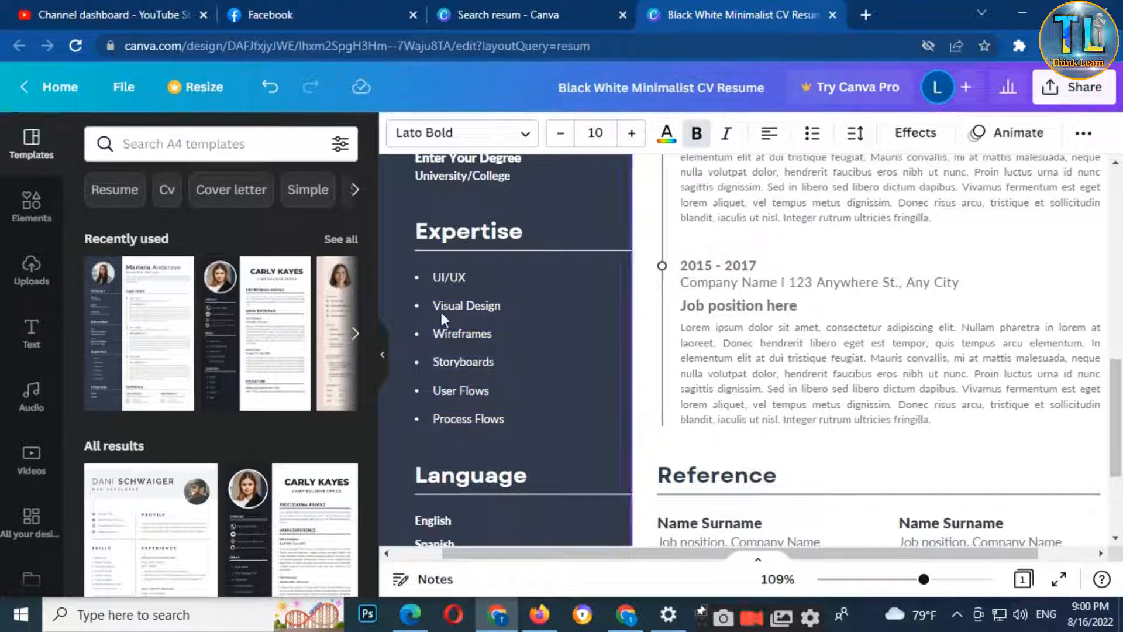
pyautogui.scroll(-3, 497, 337)
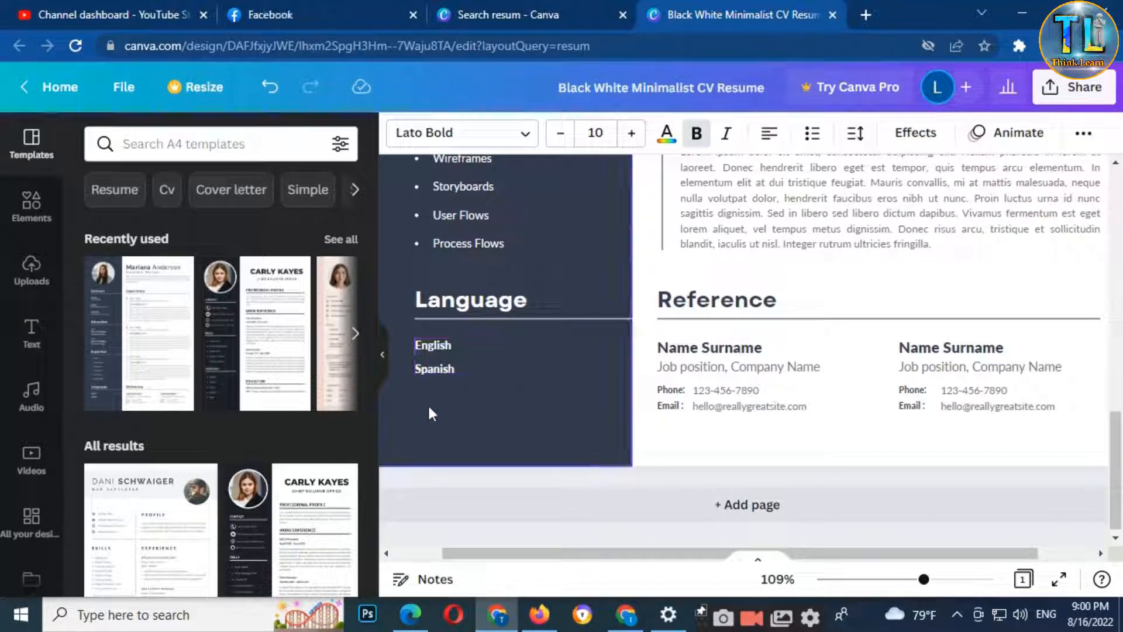
pyautogui.scroll(10, 497, 430)
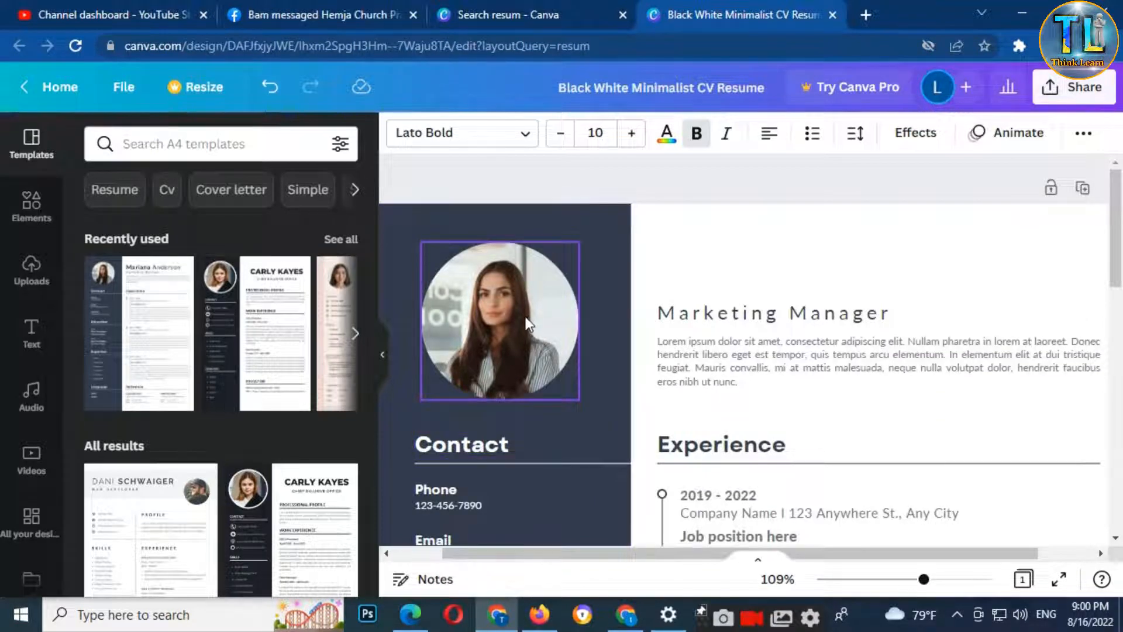
# Review the whole resume from the profile photo and job title through Contact, Experience and Education to the Reference section.
pyautogui.scroll(-2, 525, 315)
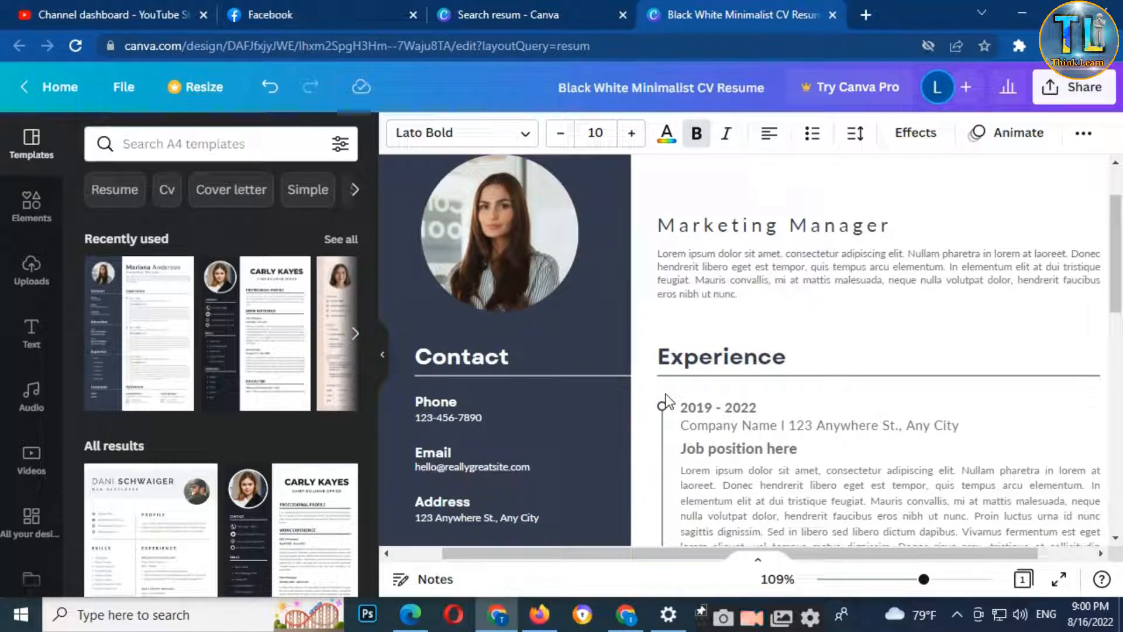
pyautogui.scroll(2, 665, 398)
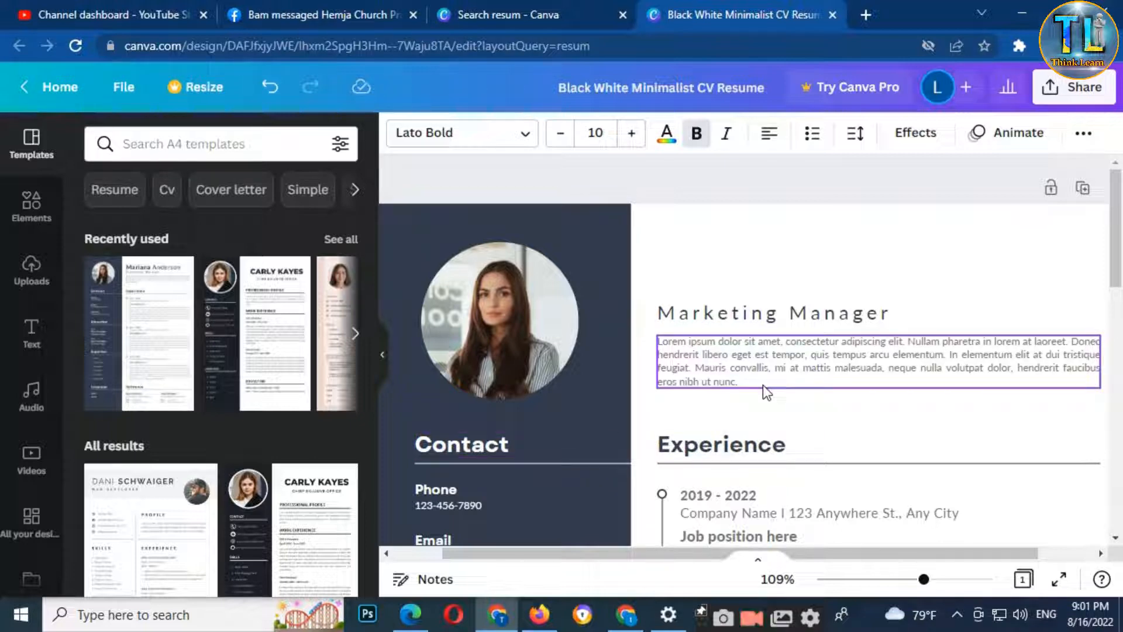
pyautogui.scroll(-5, 577, 375)
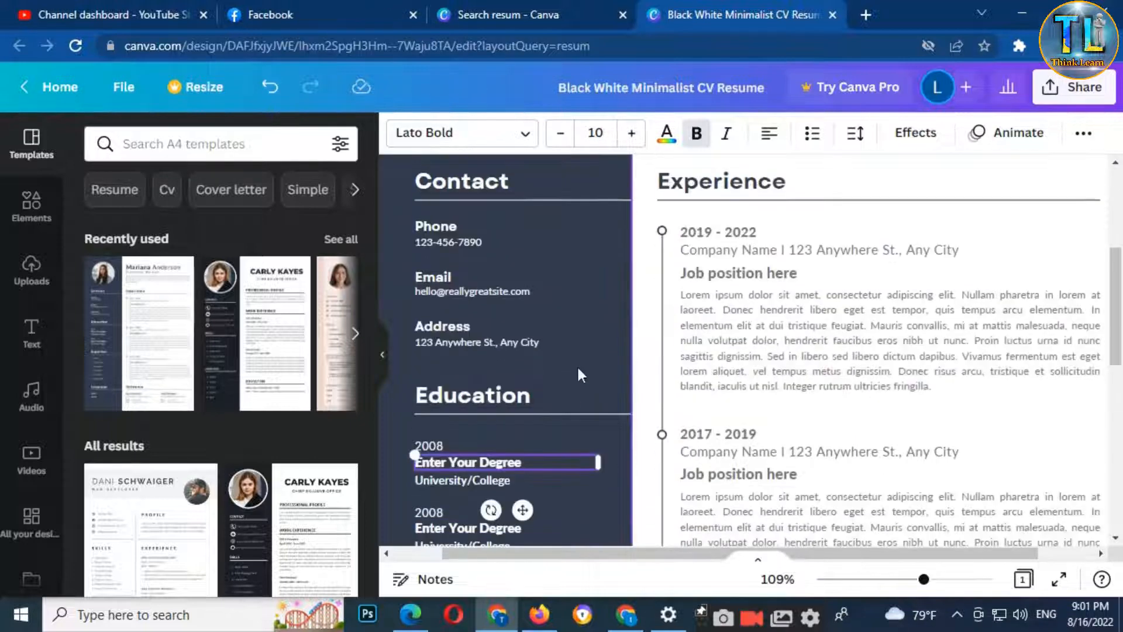
pyautogui.scroll(-5, 612, 385)
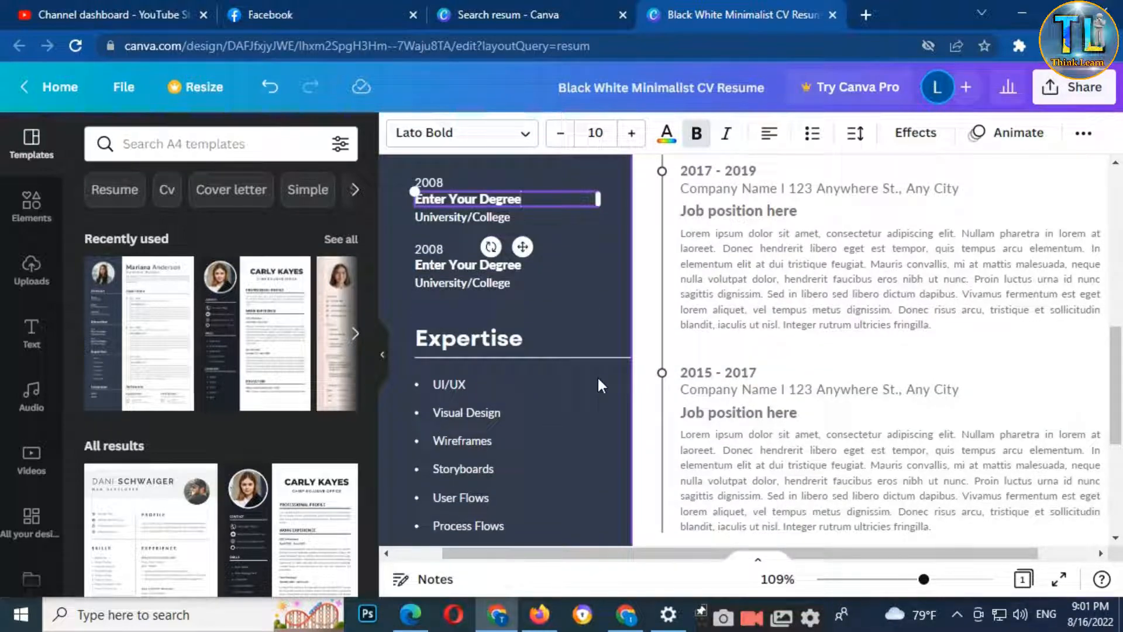
pyautogui.scroll(-6, 750, 416)
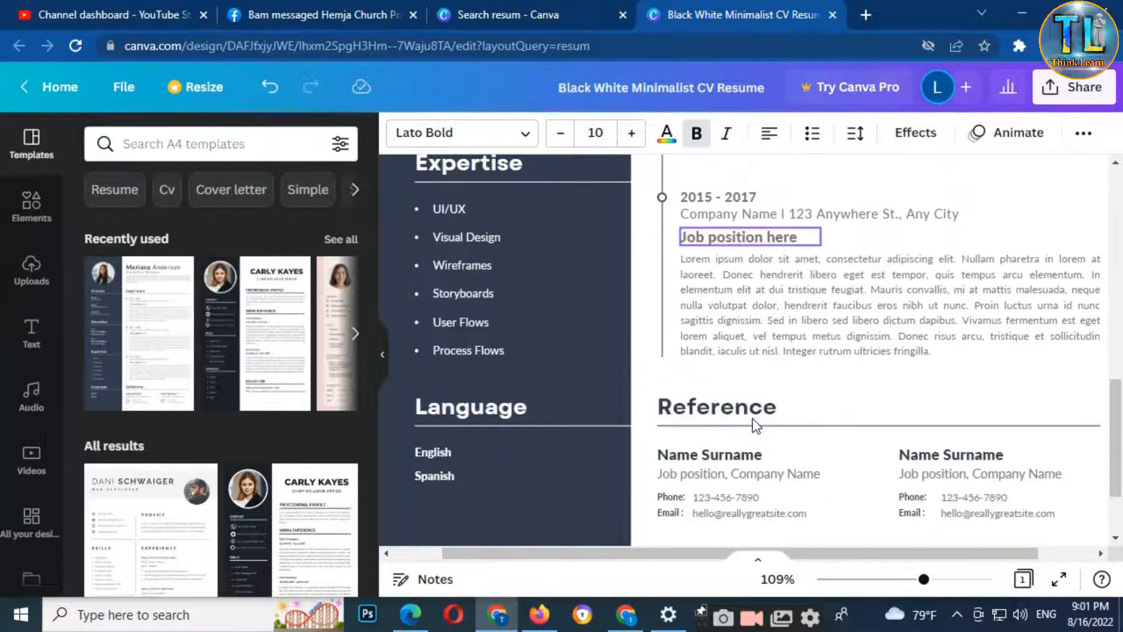
pyautogui.scroll(-1, 748, 421)
pyautogui.scroll(14, 747, 420)
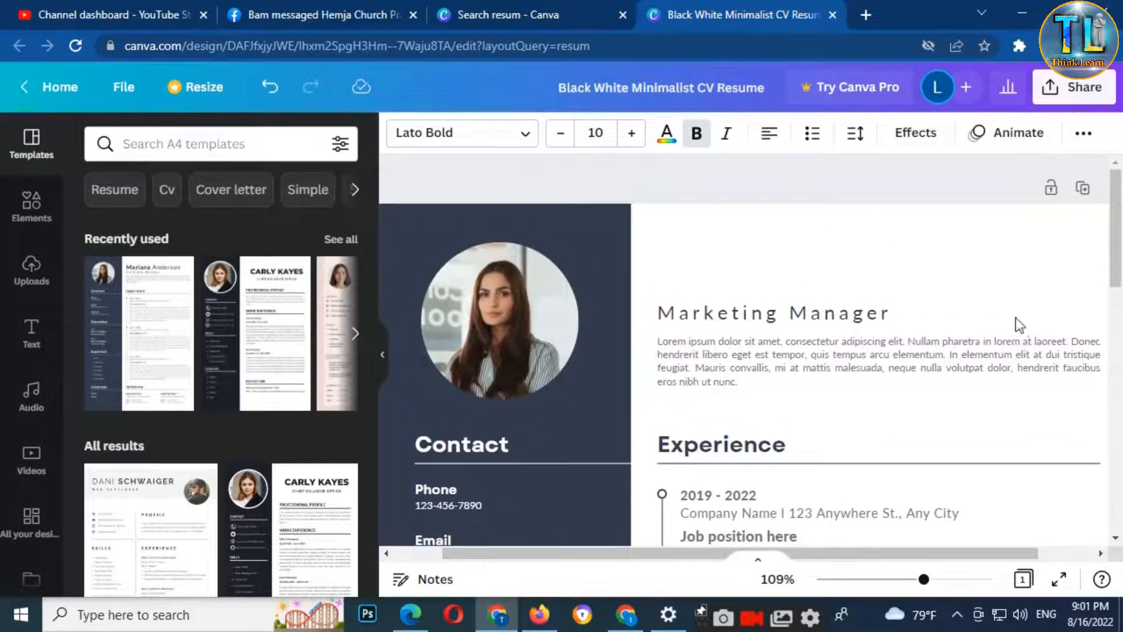
pyautogui.scroll(-3, 936, 316)
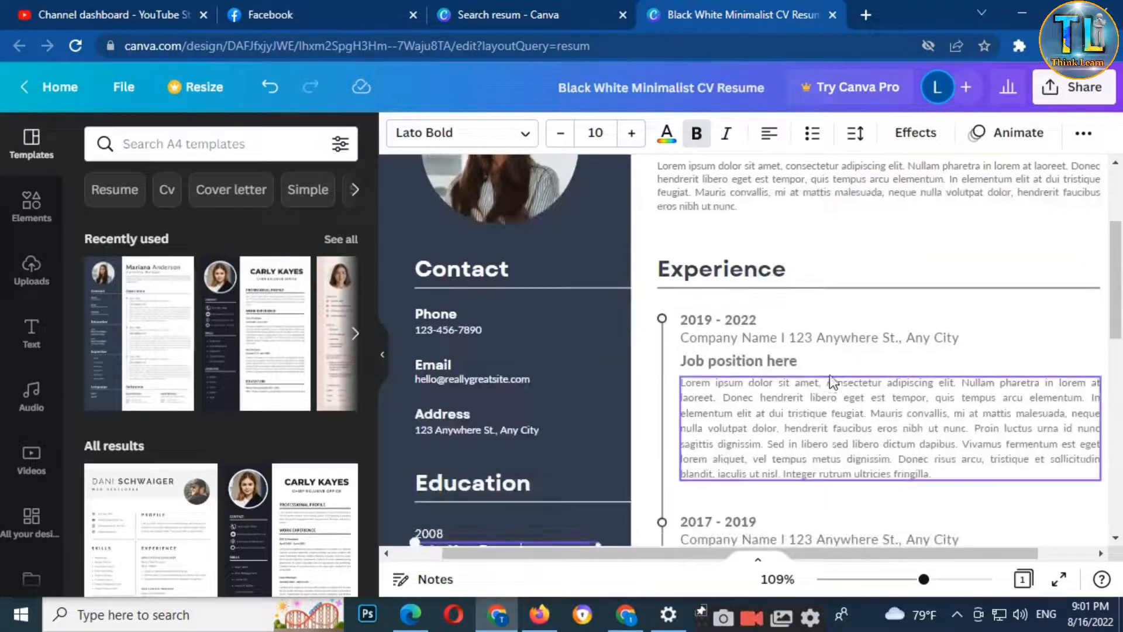
pyautogui.scroll(-2, 877, 457)
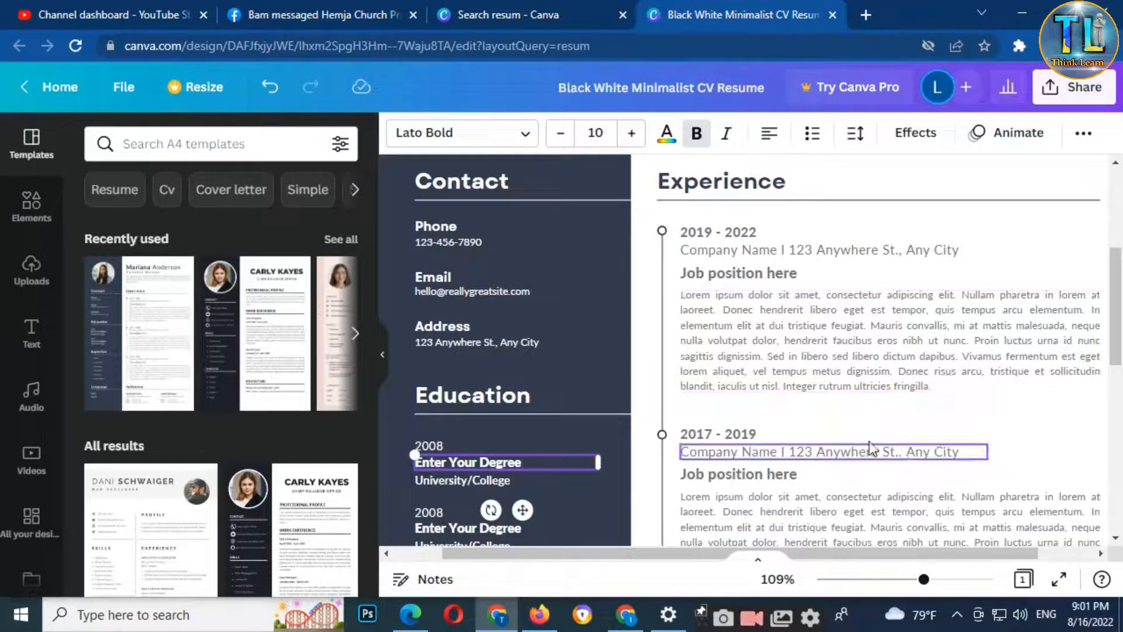
pyautogui.scroll(-1, 819, 448)
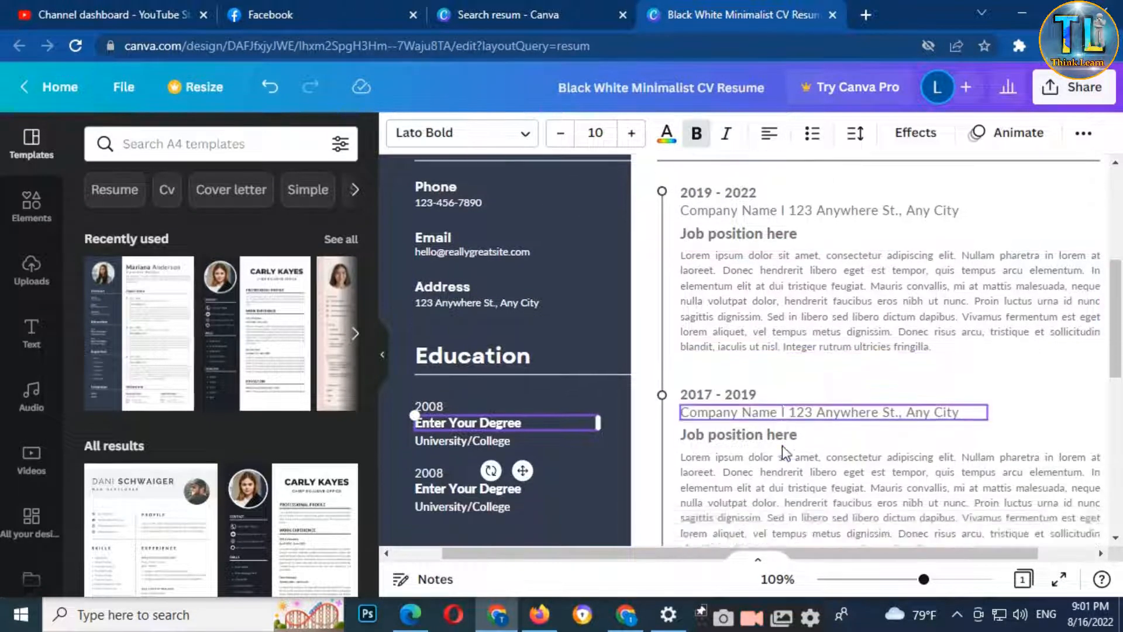
pyautogui.scroll(-1, 784, 452)
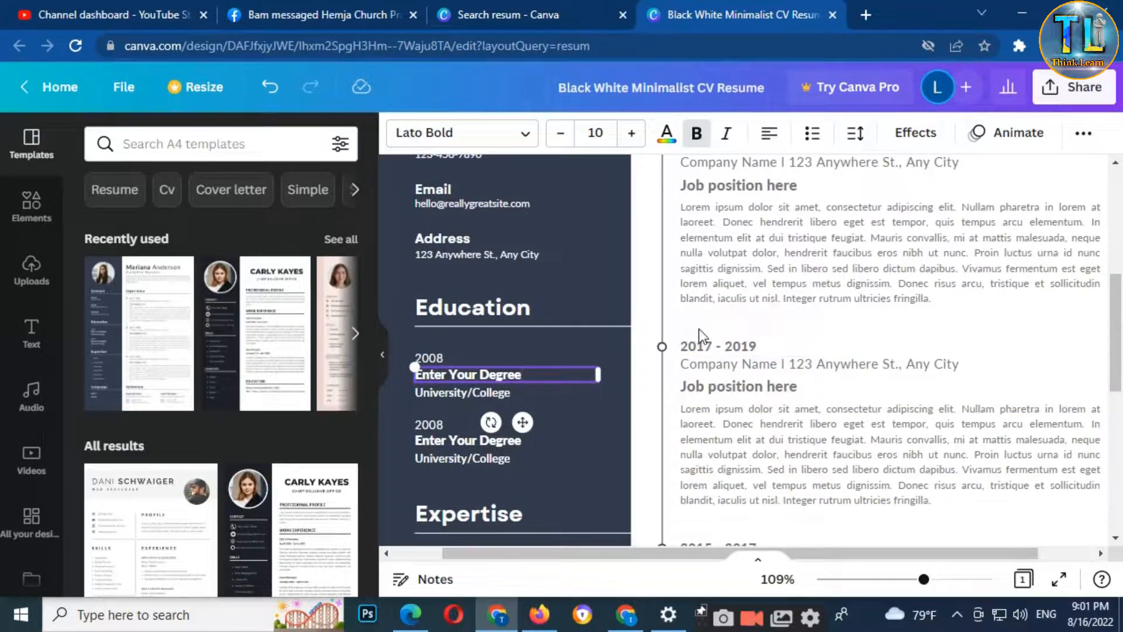
pyautogui.scroll(5, 865, 268)
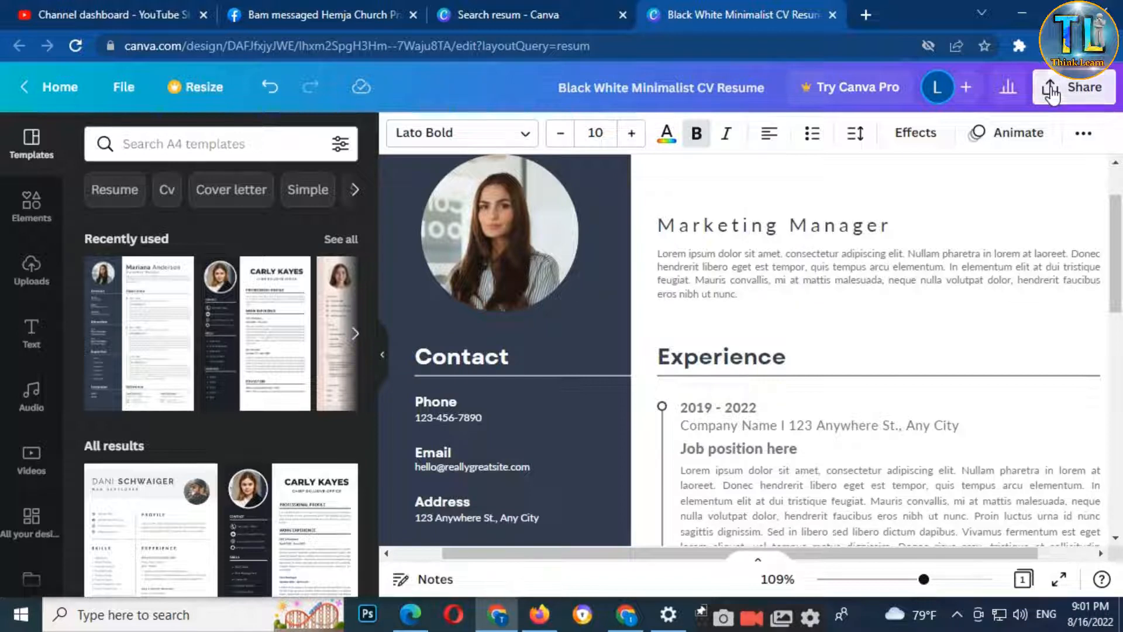
# Download the resume design with PDF Standard as the file type.
pyautogui.click(1051, 92)
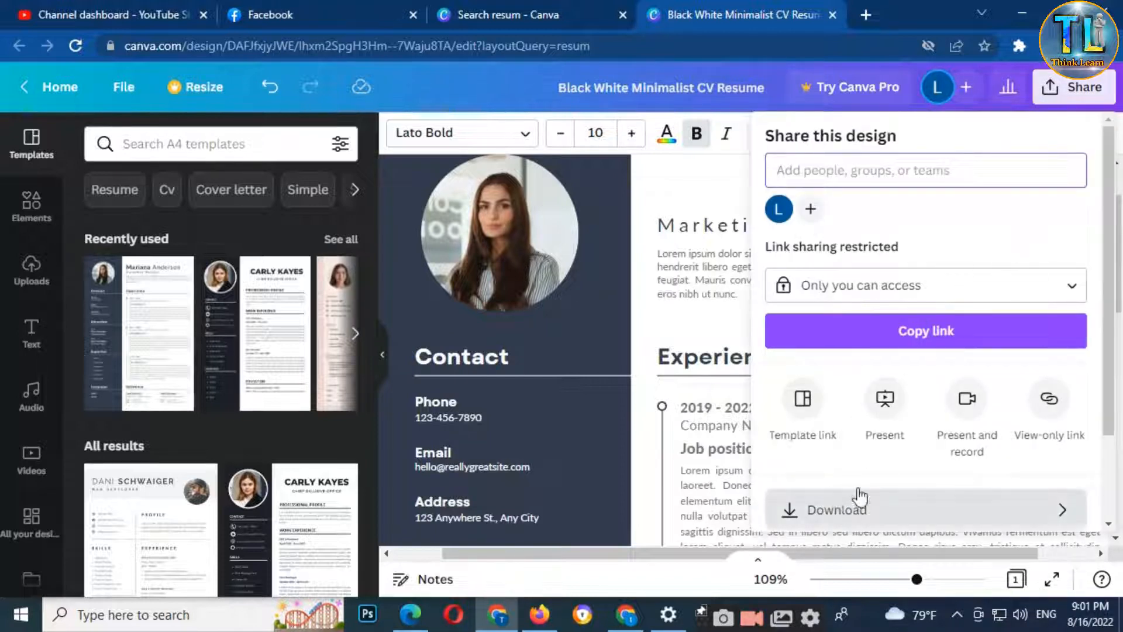
pyautogui.scroll(-2, 860, 496)
pyautogui.click(910, 423)
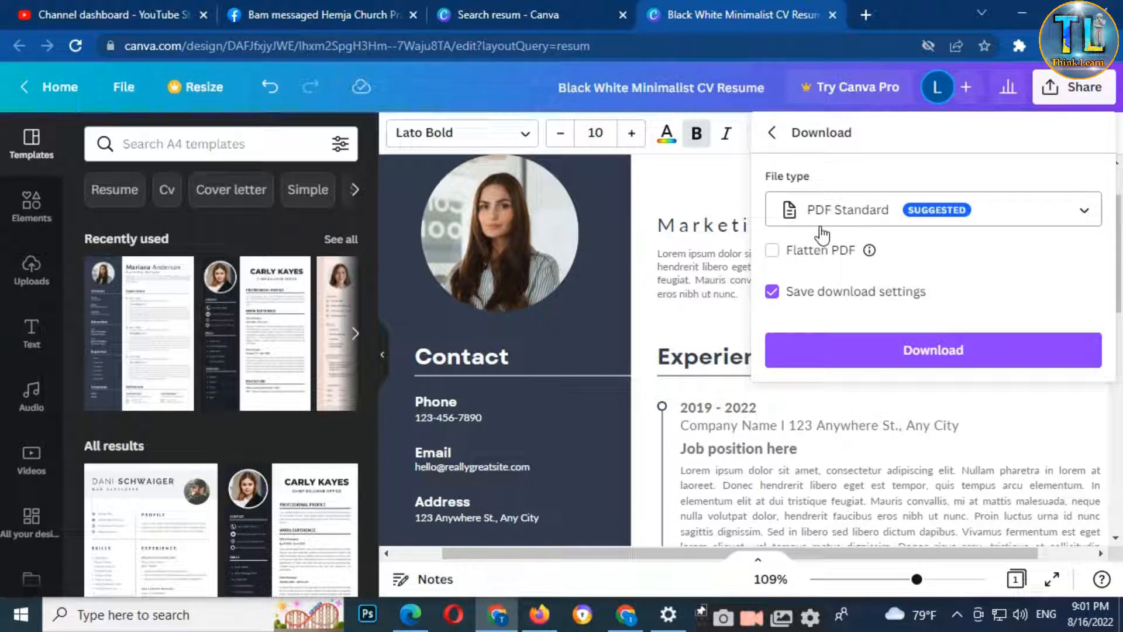
pyautogui.click(1084, 219)
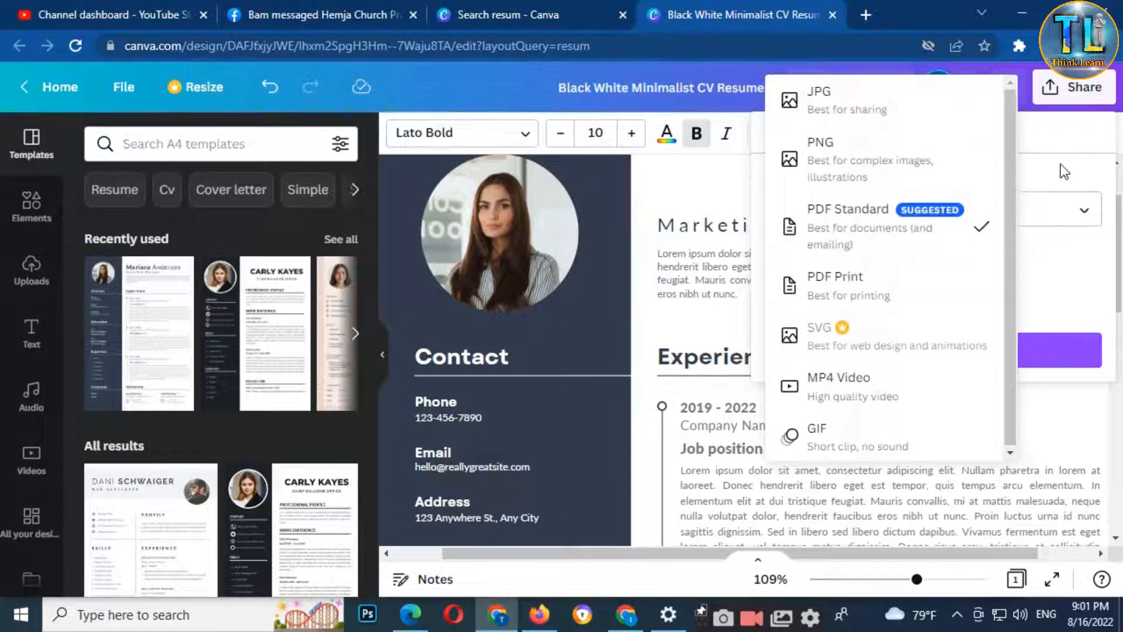
pyautogui.click(923, 228)
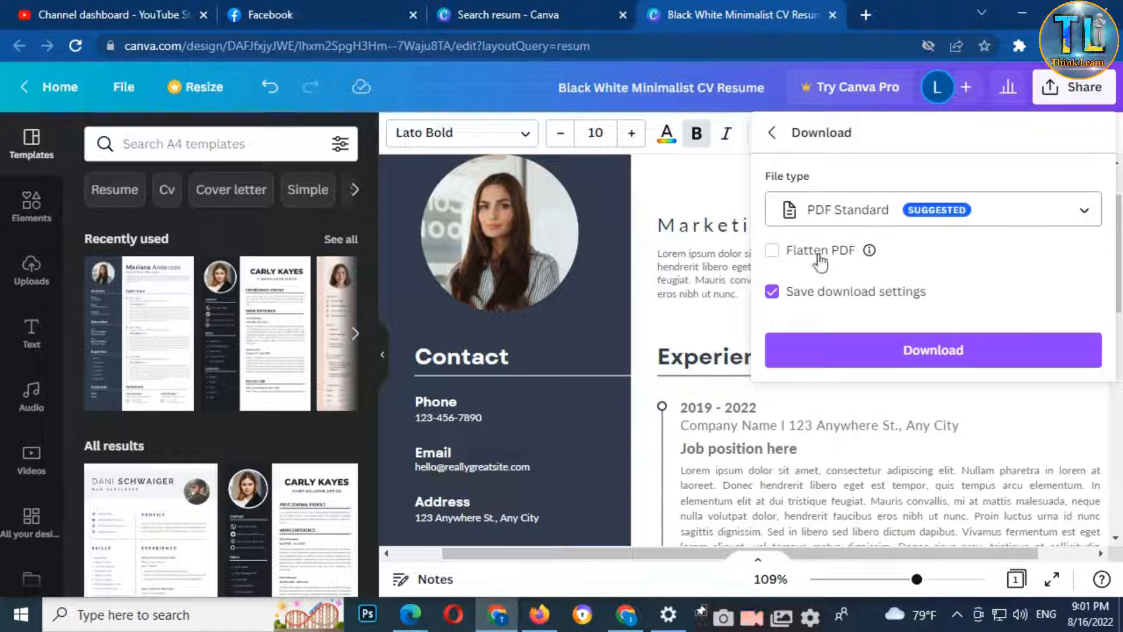
pyautogui.click(852, 349)
pyautogui.click(884, 352)
pyautogui.click(920, 358)
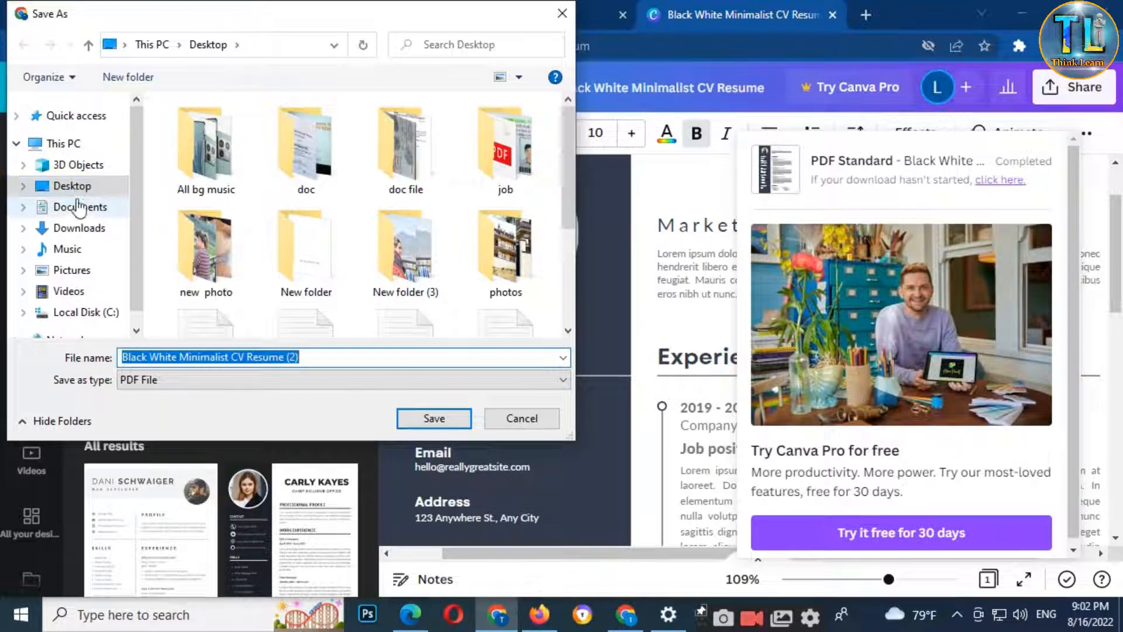
# Save the downloaded PDF to the Desktop as Black White Minimalist CV Resume (2).
pyautogui.click(79, 208)
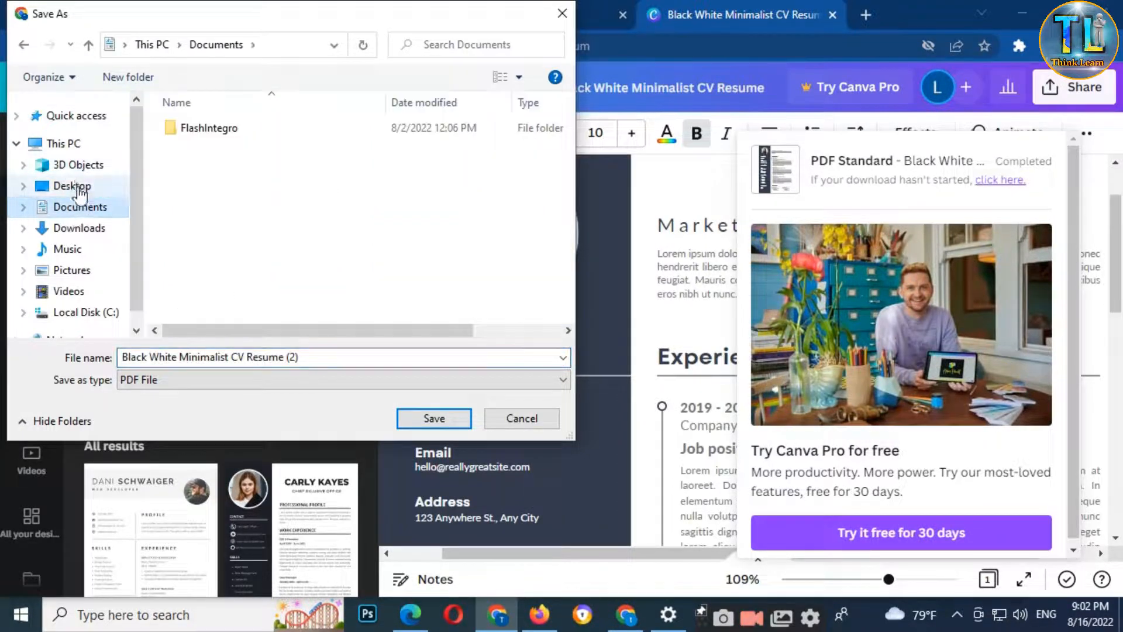
pyautogui.click(71, 186)
pyautogui.scroll(-3, 354, 283)
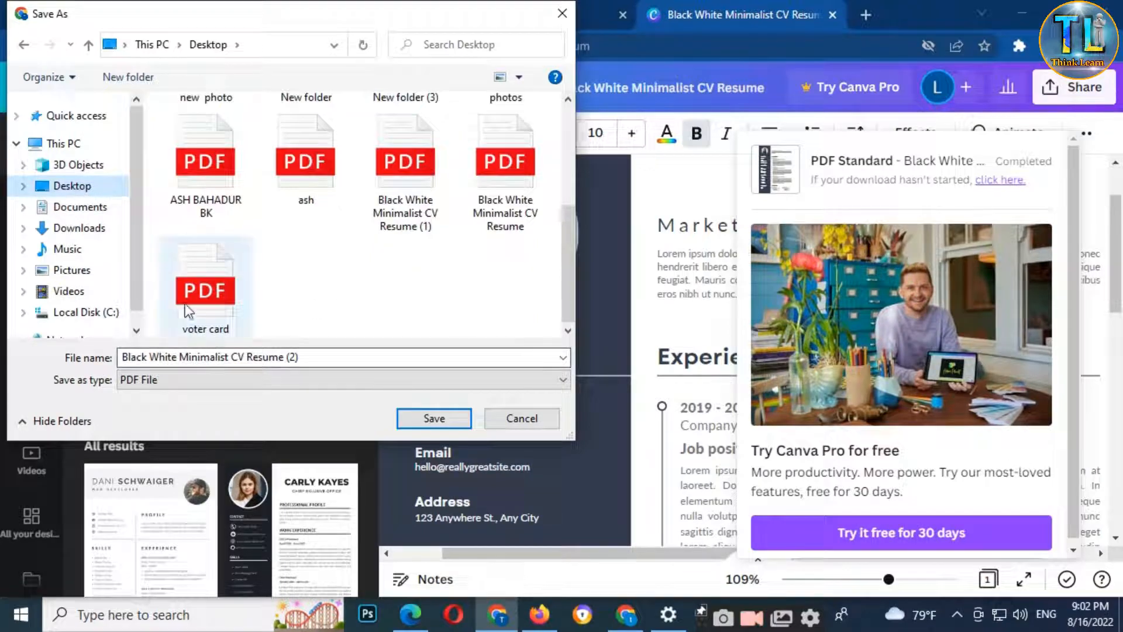
pyautogui.click(434, 418)
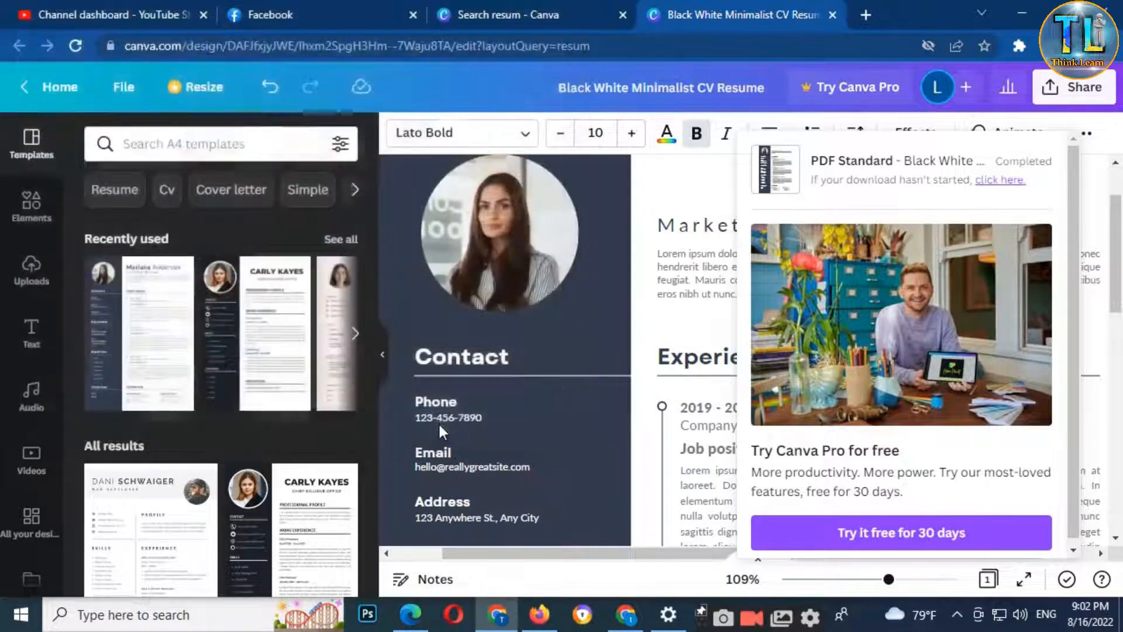
pyautogui.scroll(-5, 371, 335)
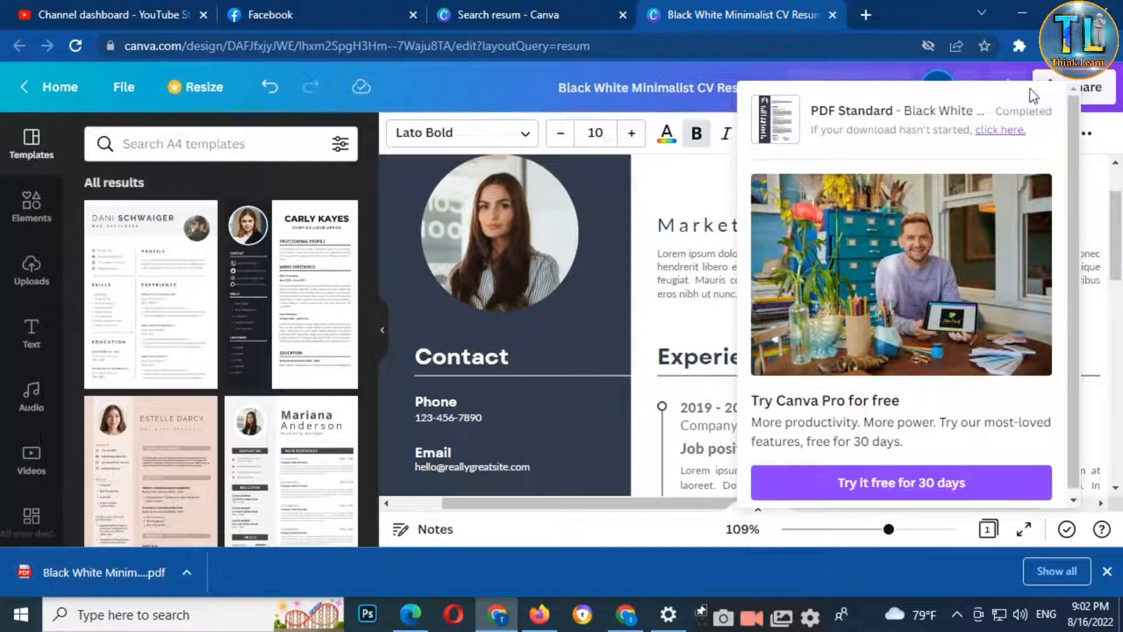
# Switch to the Windows desktop and refresh it to locate the saved resume PDF.
pyautogui.click(1023, 14)
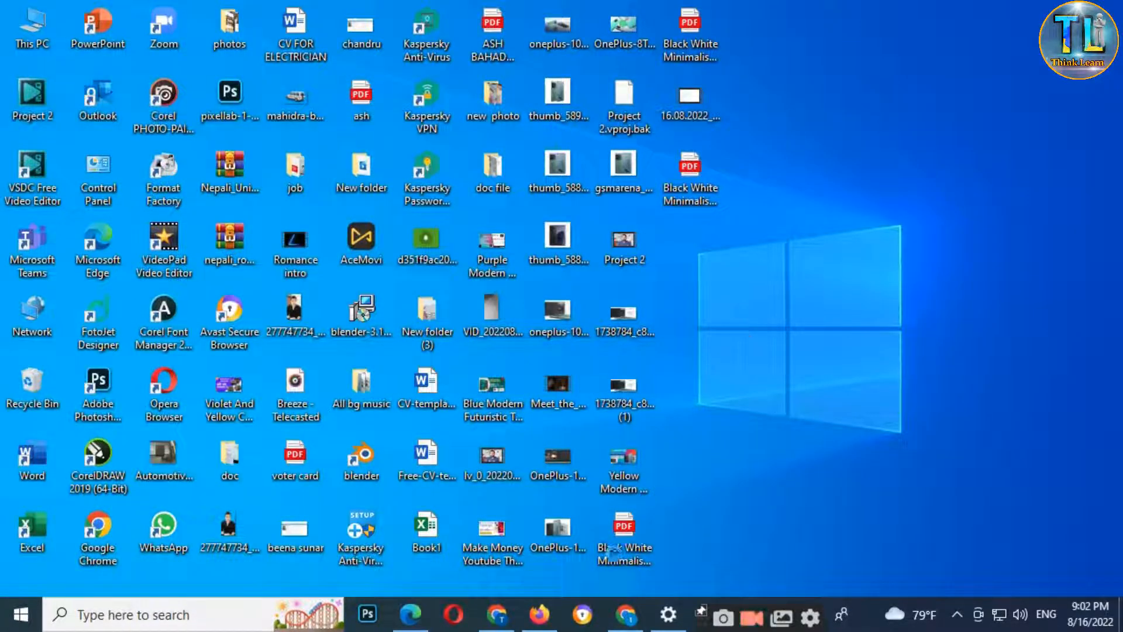
pyautogui.rightClick(747, 553)
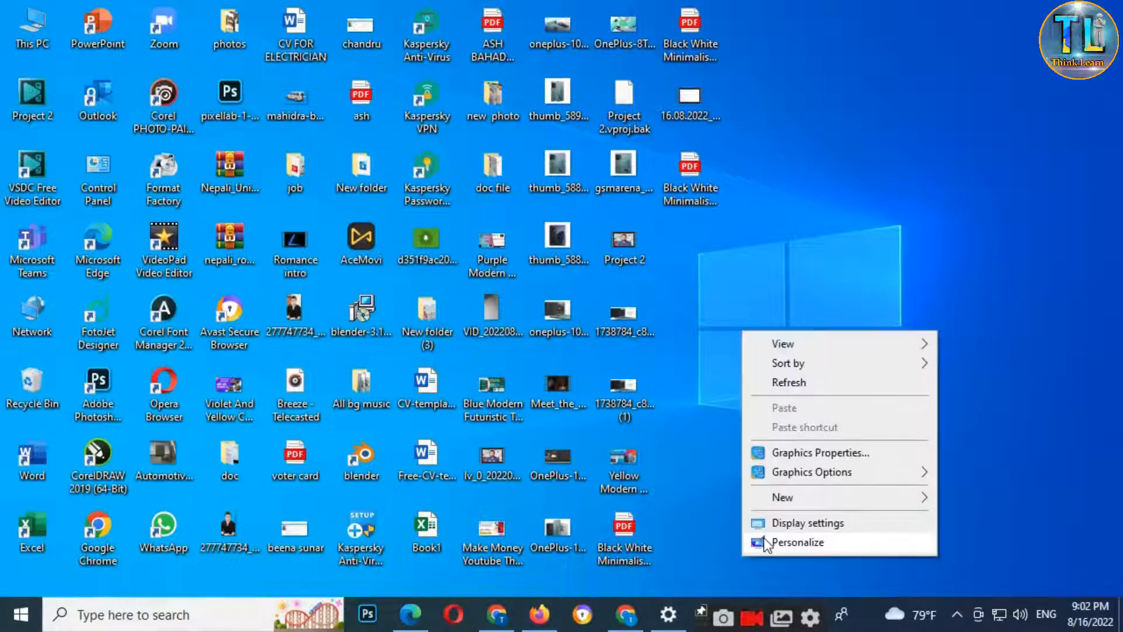
pyautogui.click(802, 384)
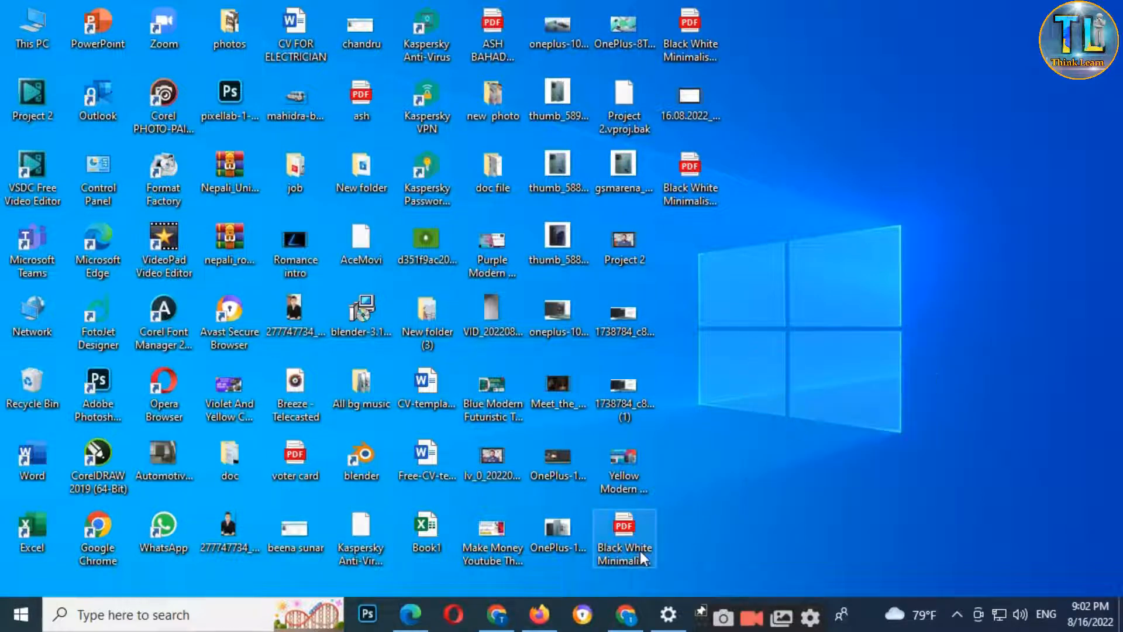